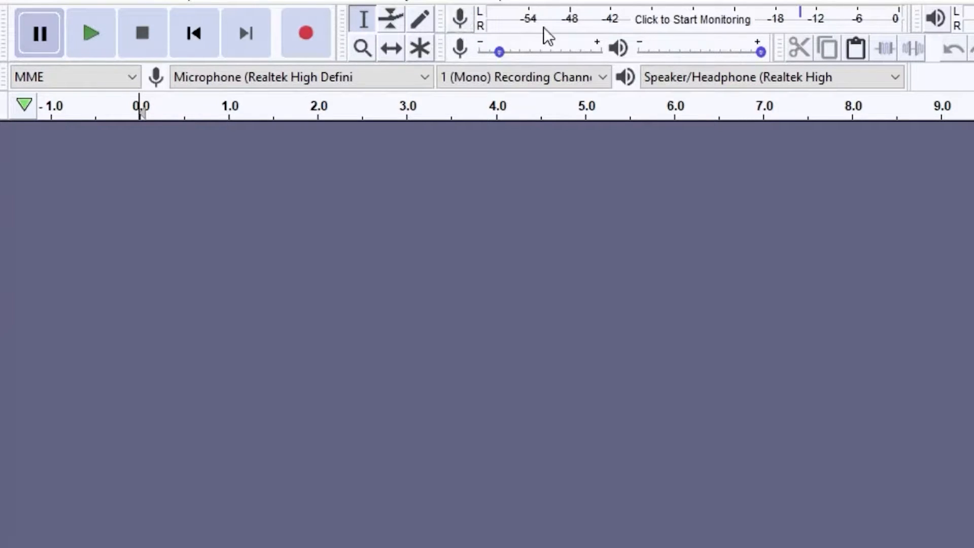
# Step: Monitor the microphone's input level briefly, and stop the monitoring
pyautogui.click(690, 23)
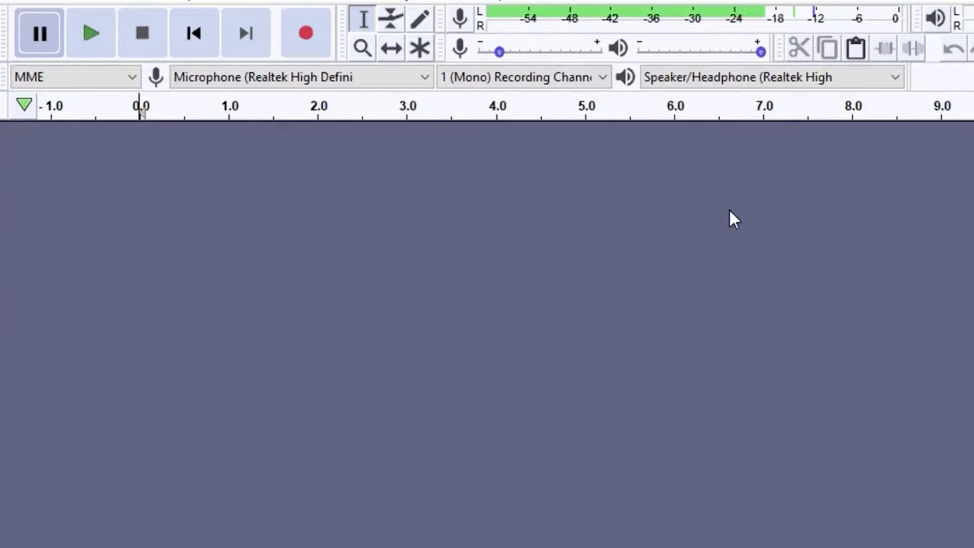
pyautogui.click(699, 19)
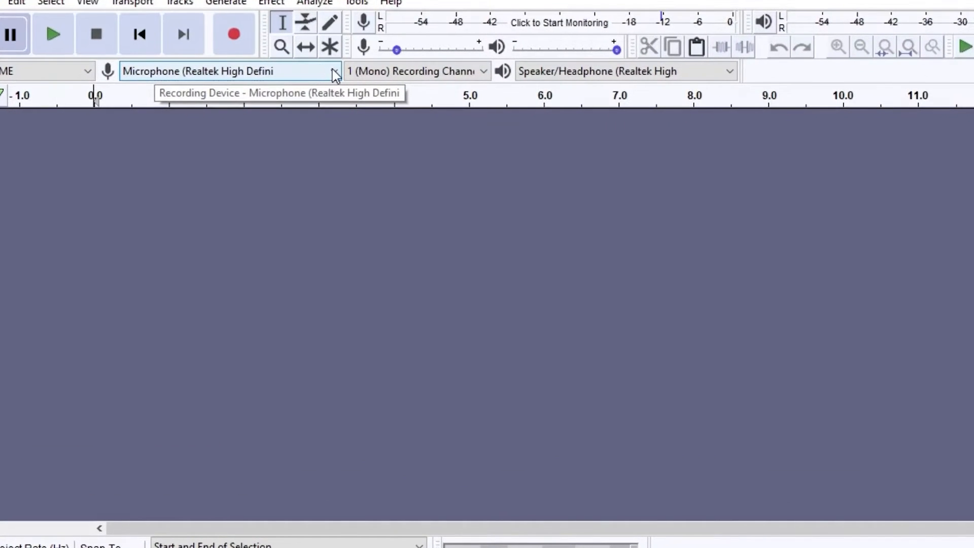
# Step: Select the Realtek microphone with 1 (Mono) channel for recording and Speaker/Headphone (Realtek High) for playback
pyautogui.click(335, 73)
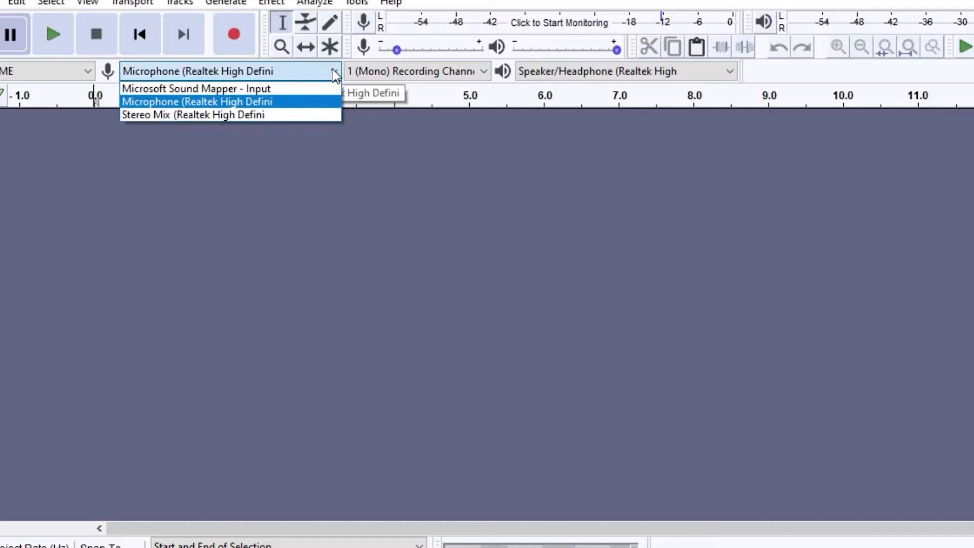
pyautogui.click(277, 104)
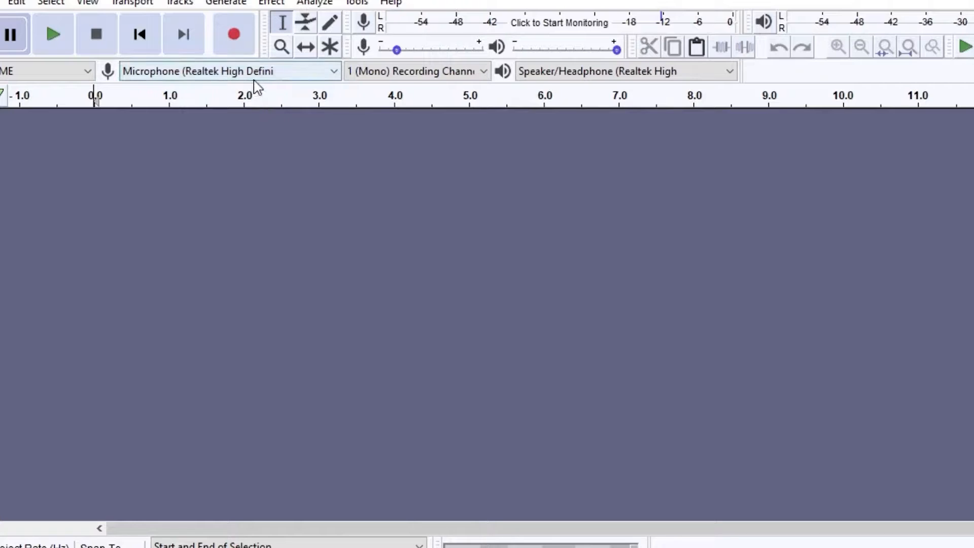
pyautogui.click(472, 73)
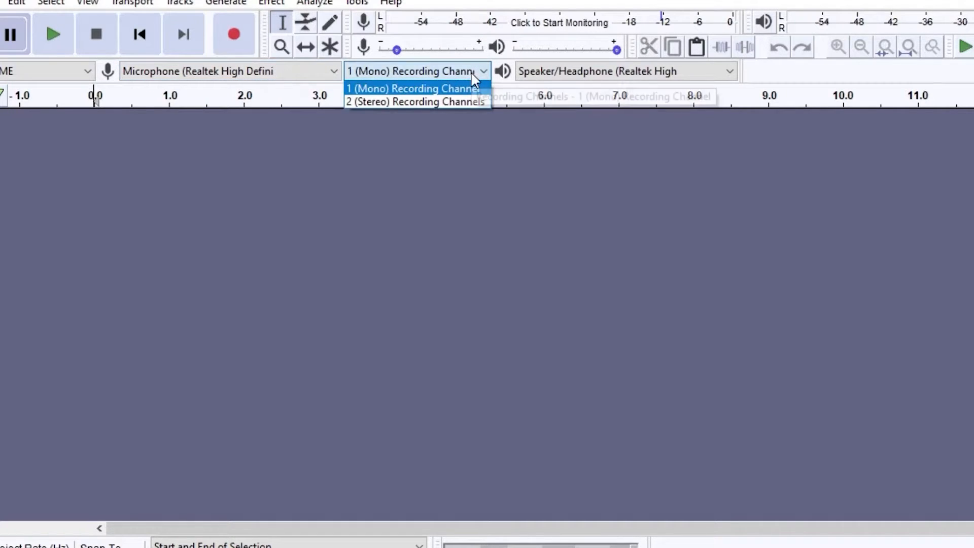
pyautogui.click(450, 87)
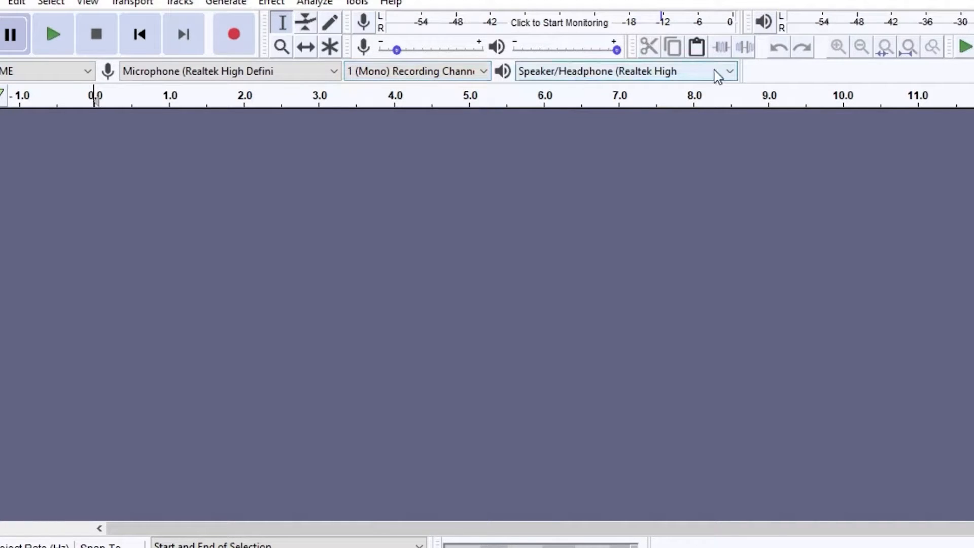
pyautogui.click(731, 72)
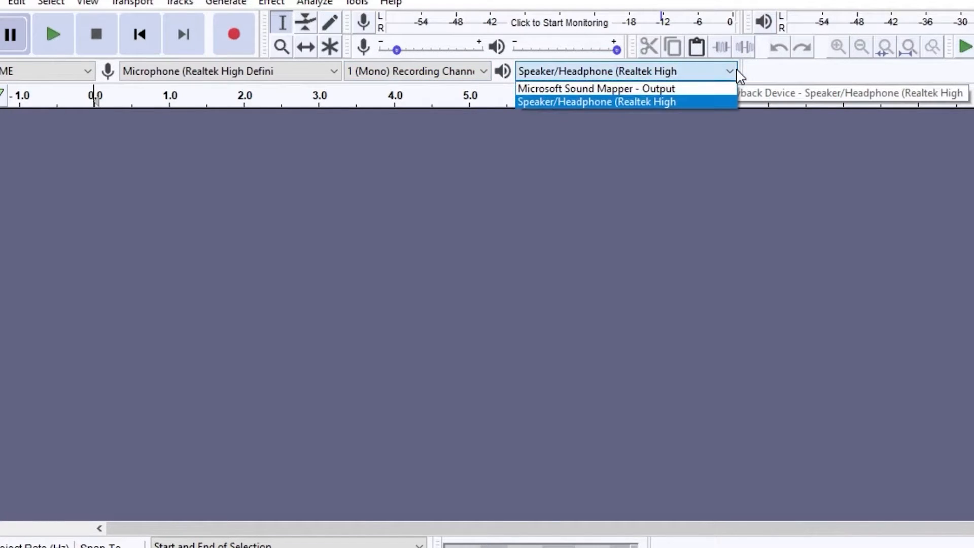
pyautogui.click(674, 102)
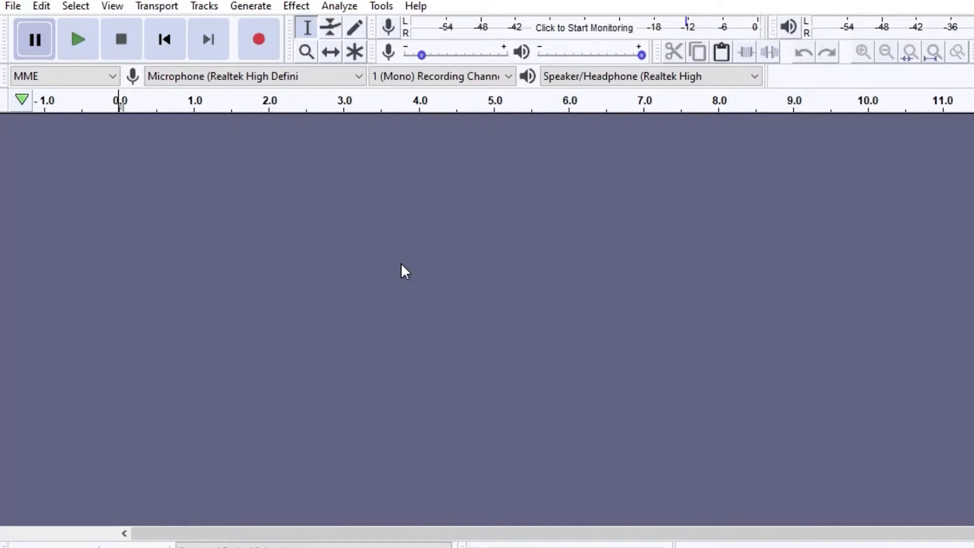
# Step: Record about 22 seconds of mono microphone audio on a new track and play back its beginning
pyautogui.click(260, 45)
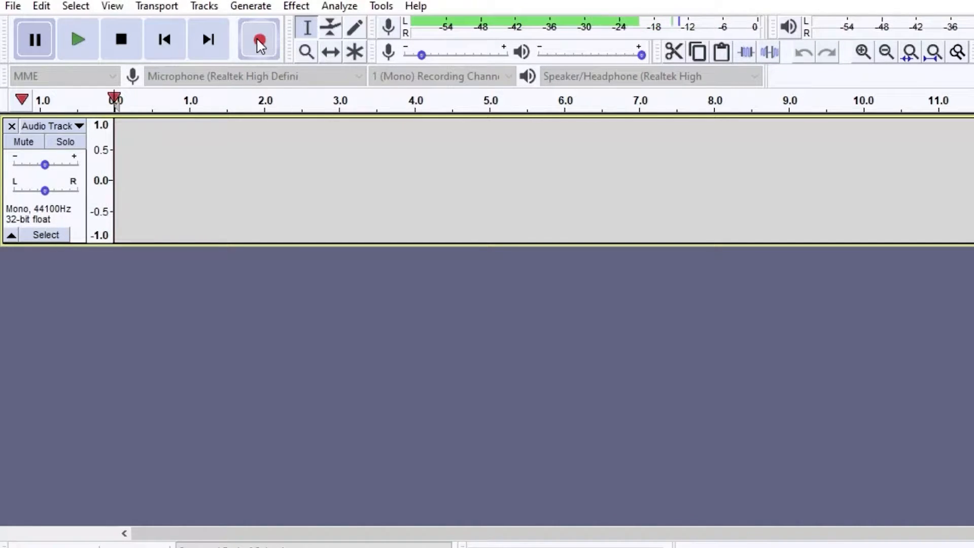
pyautogui.press('space')
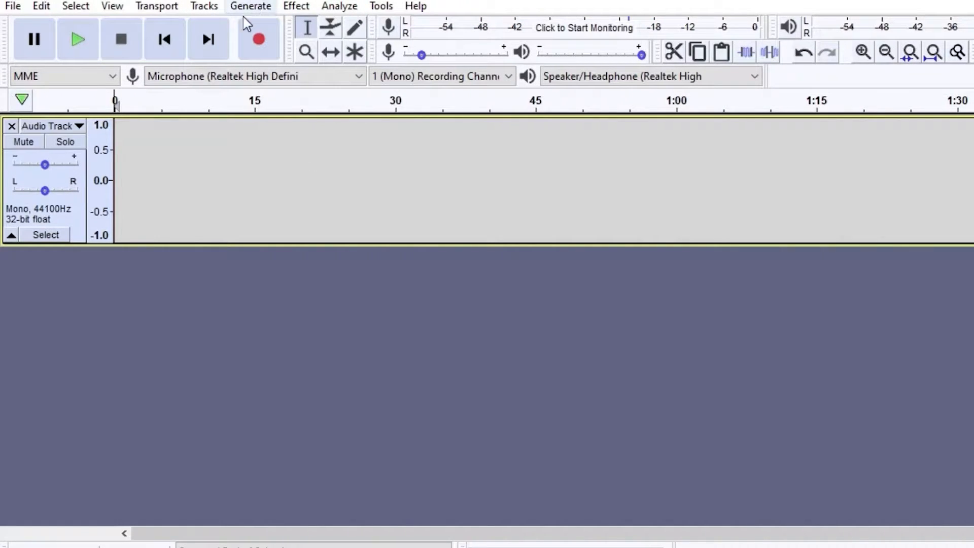
pyautogui.click(253, 45)
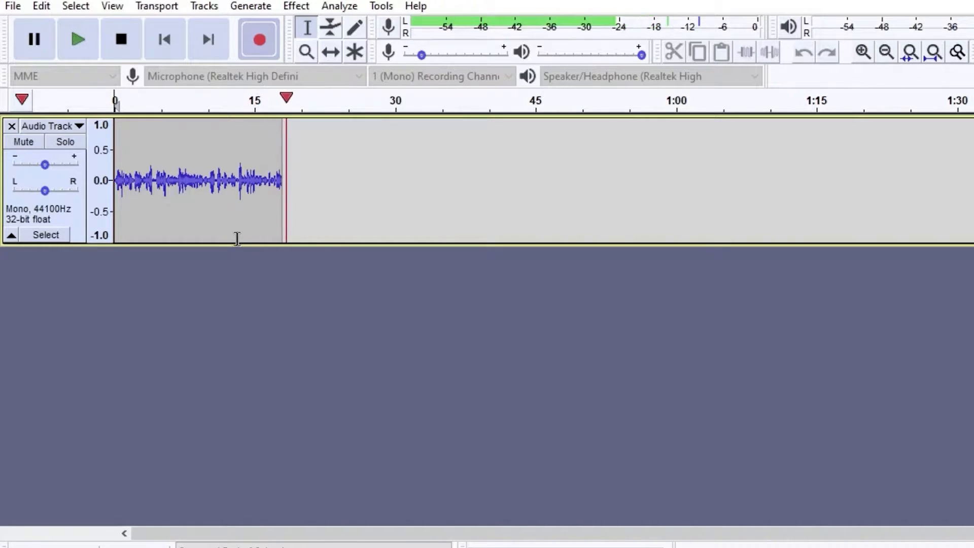
pyautogui.click(122, 40)
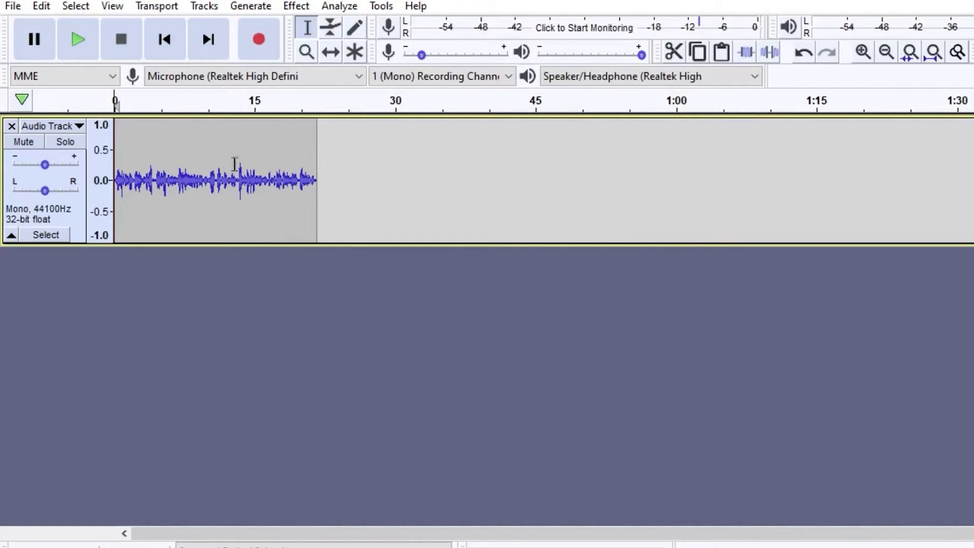
pyautogui.click(142, 102)
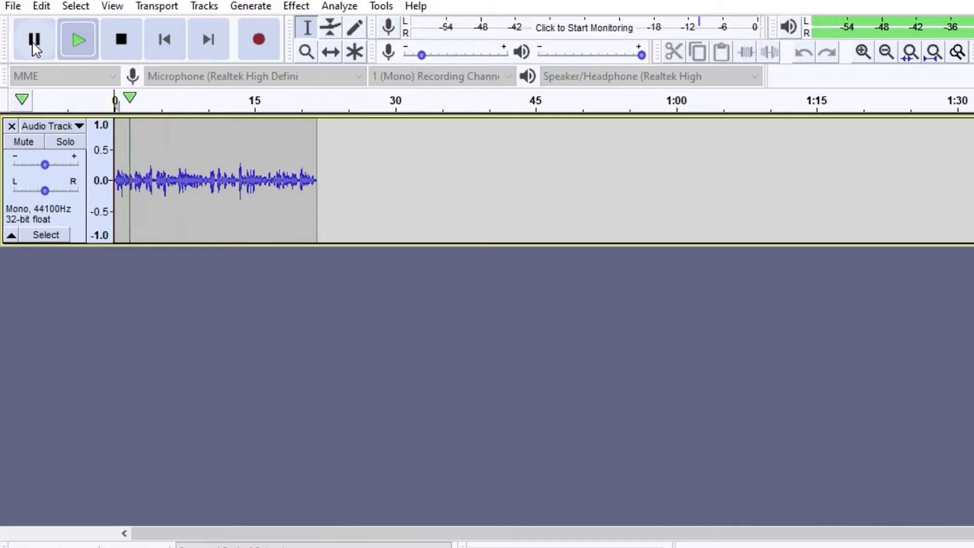
pyautogui.click(36, 43)
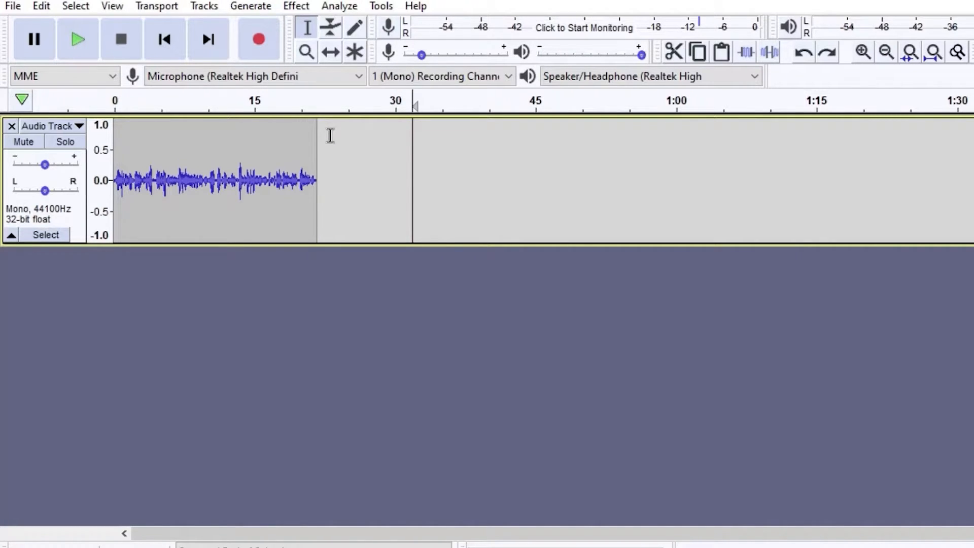
# Step: Cut the section from about 12 to 21 seconds out of the recording, and undo the cut
pyautogui.moveTo(309, 119); pyautogui.dragTo(228, 118)
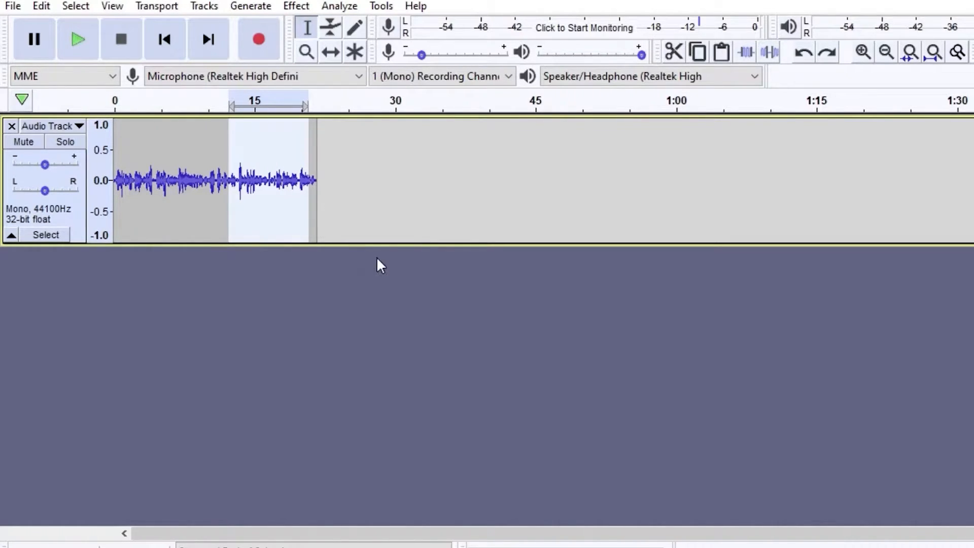
pyautogui.click(674, 52)
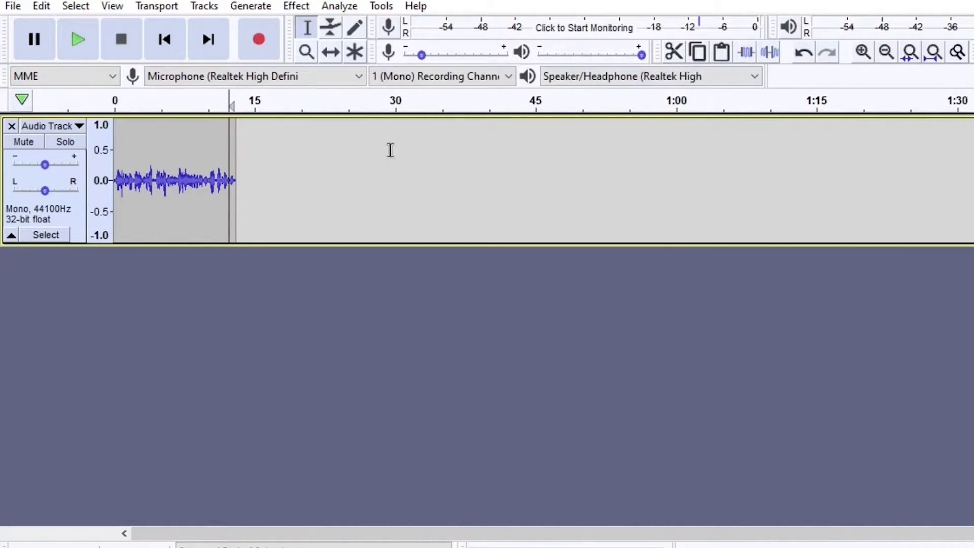
pyautogui.click(807, 56)
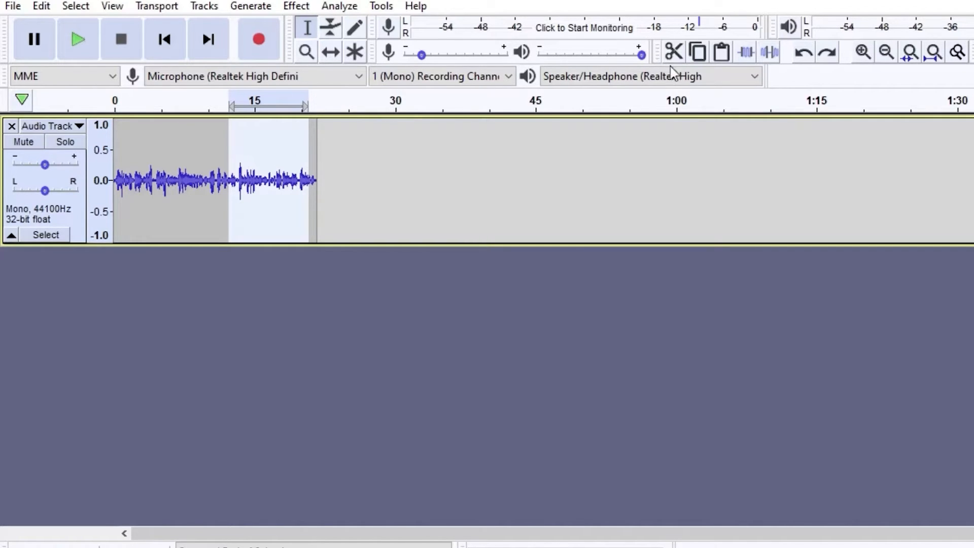
# Step: Examine the recorded waveform at closer and wider timeline zoom levels
pyautogui.click(863, 52)
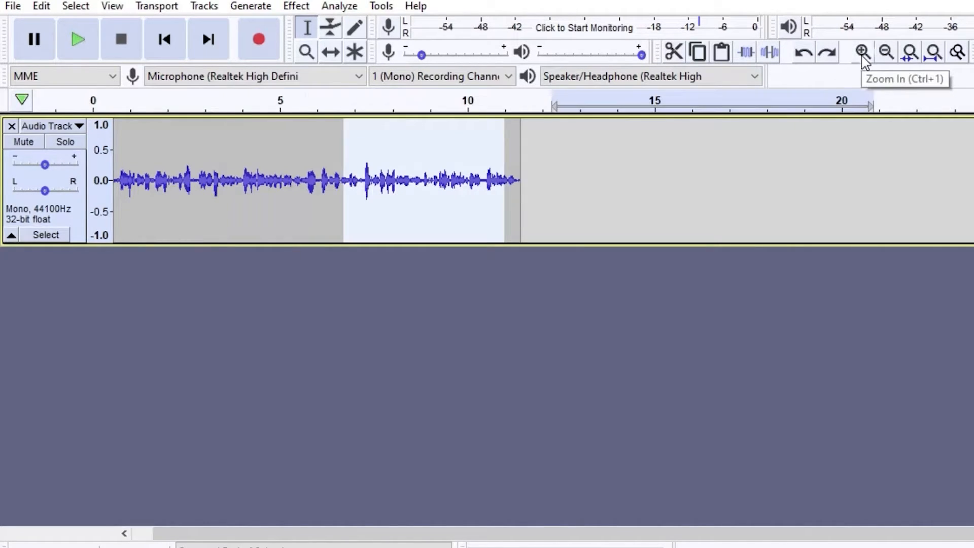
pyautogui.click(863, 51)
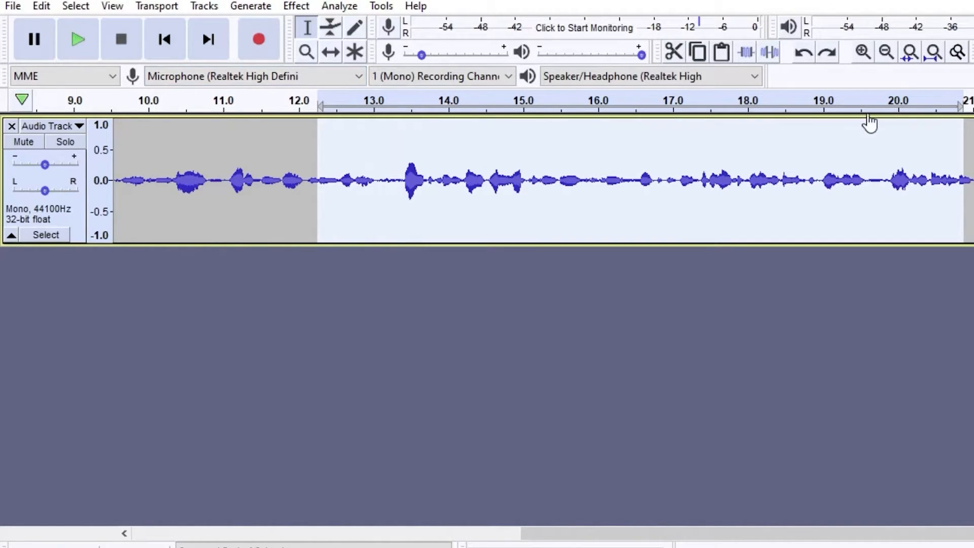
pyautogui.click(886, 53)
pyautogui.click(887, 51)
pyautogui.click(886, 51)
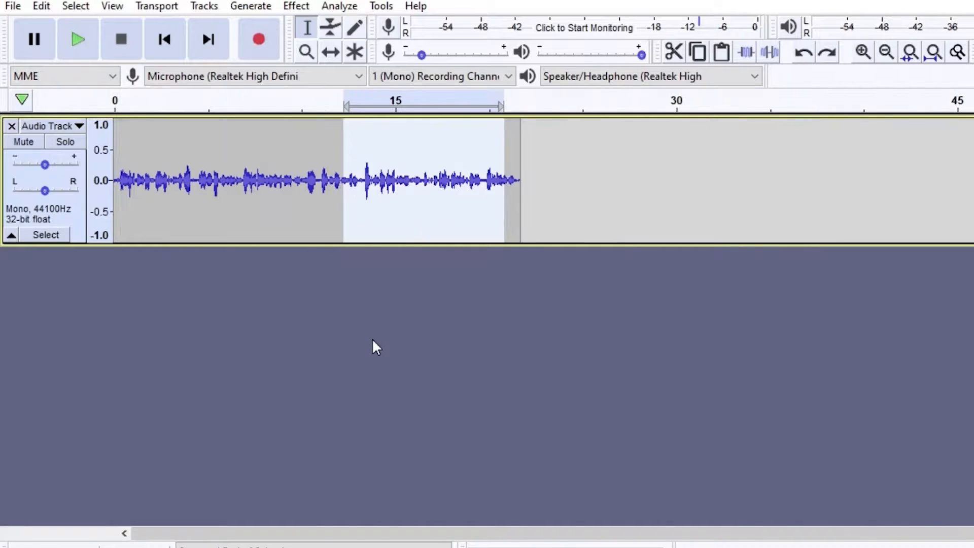
# Step: Deselect the recording and add a new empty mono track below it
pyautogui.click(373, 339)
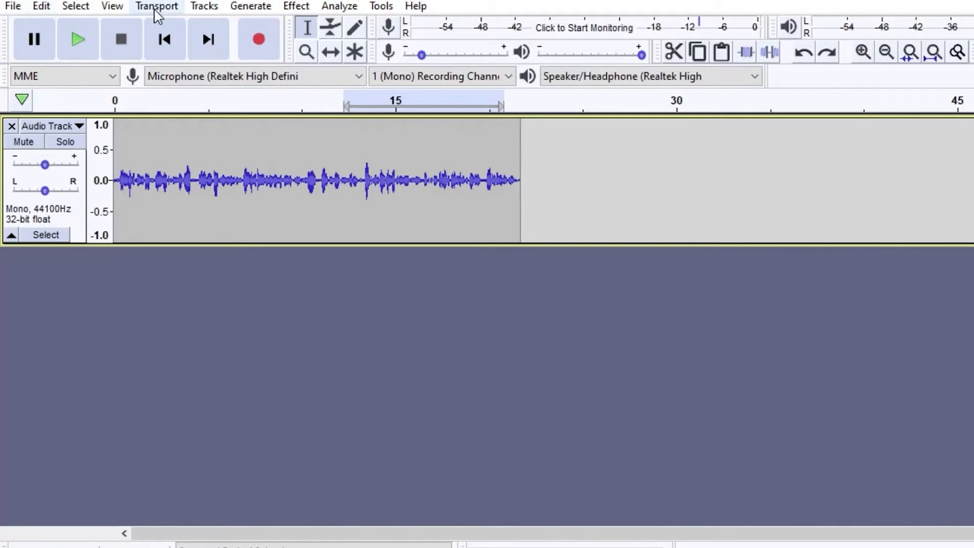
pyautogui.click(204, 6)
pyautogui.moveTo(246, 26)
pyautogui.click(413, 26)
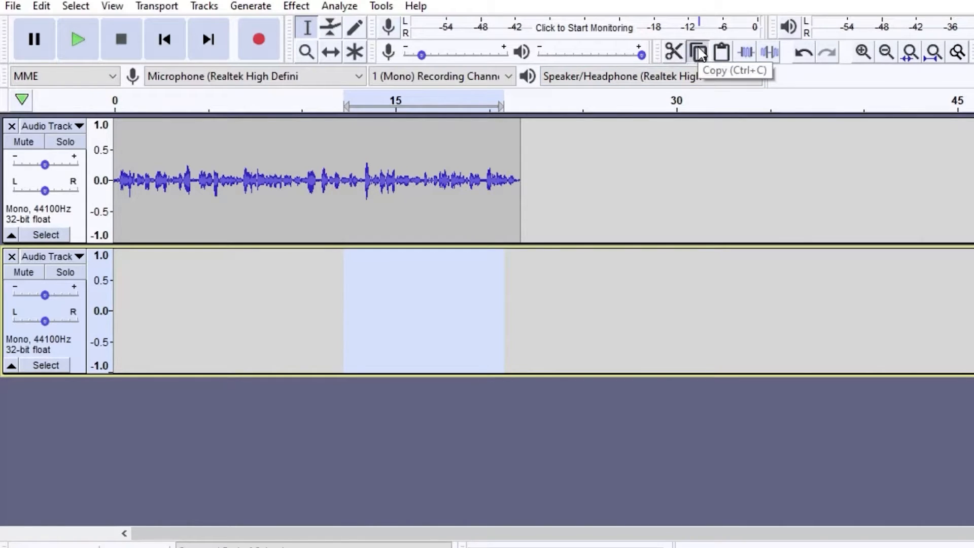
# Step: Trim away the audio outside the section from about 8 to 20 seconds, and undo the trim
pyautogui.moveTo(500, 125); pyautogui.dragTo(374, 119)
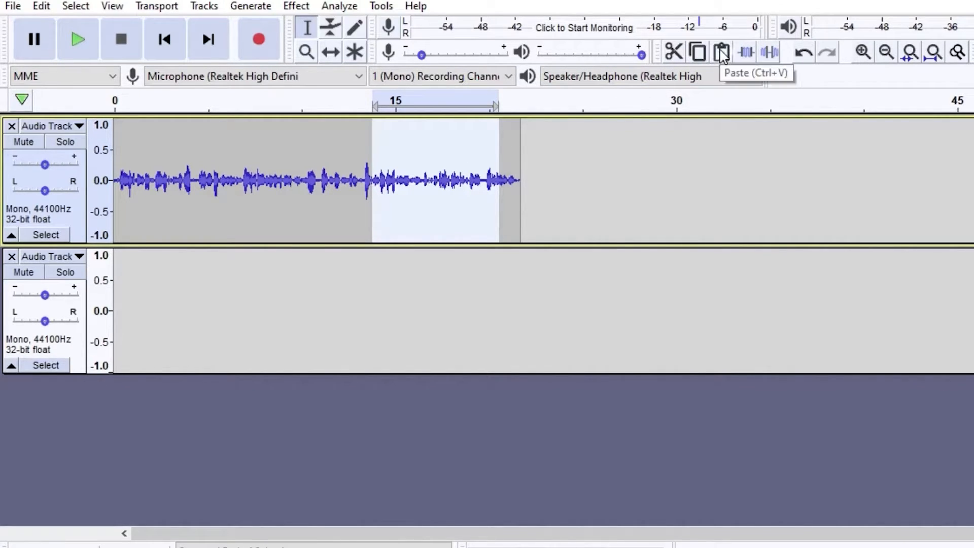
pyautogui.click(555, 129)
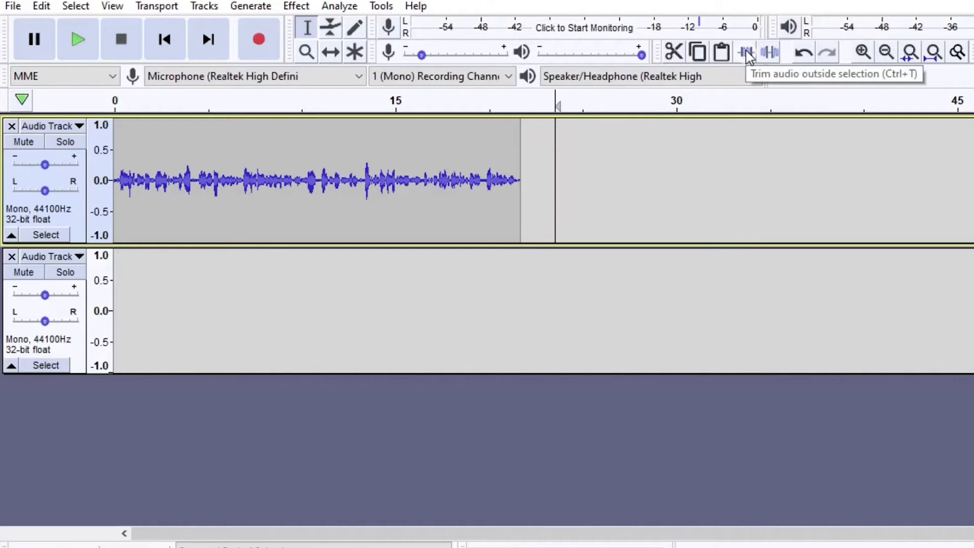
pyautogui.moveTo(488, 122); pyautogui.dragTo(271, 125)
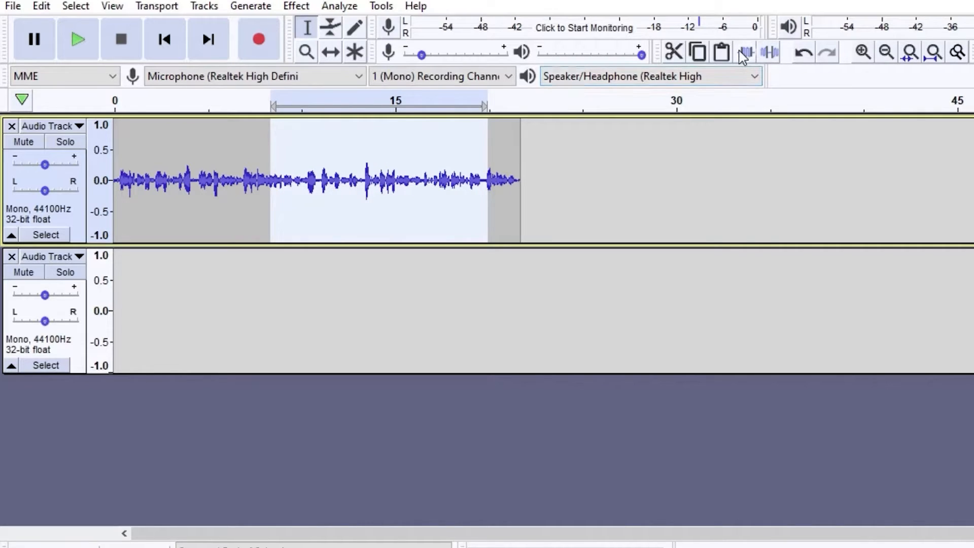
pyautogui.click(747, 56)
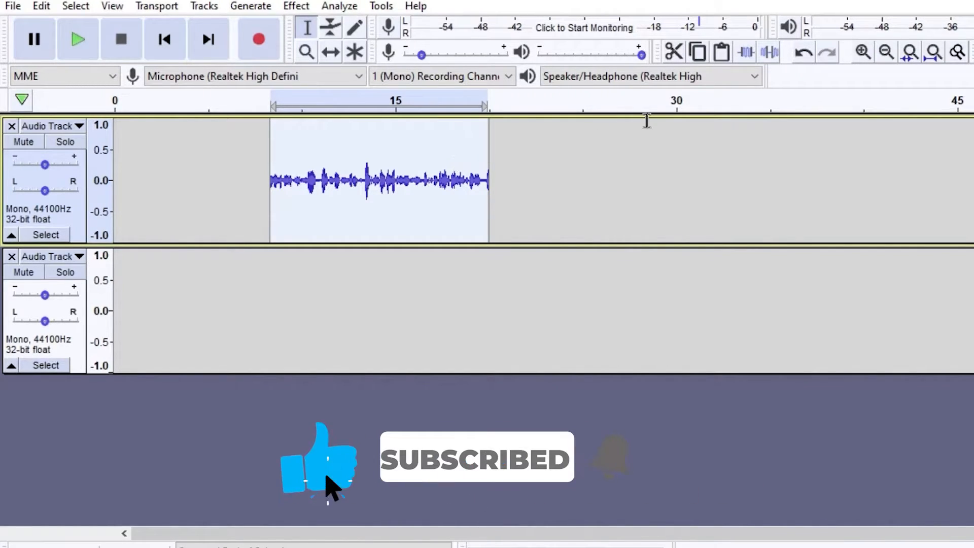
pyautogui.hotkey('ctrl', 'z')
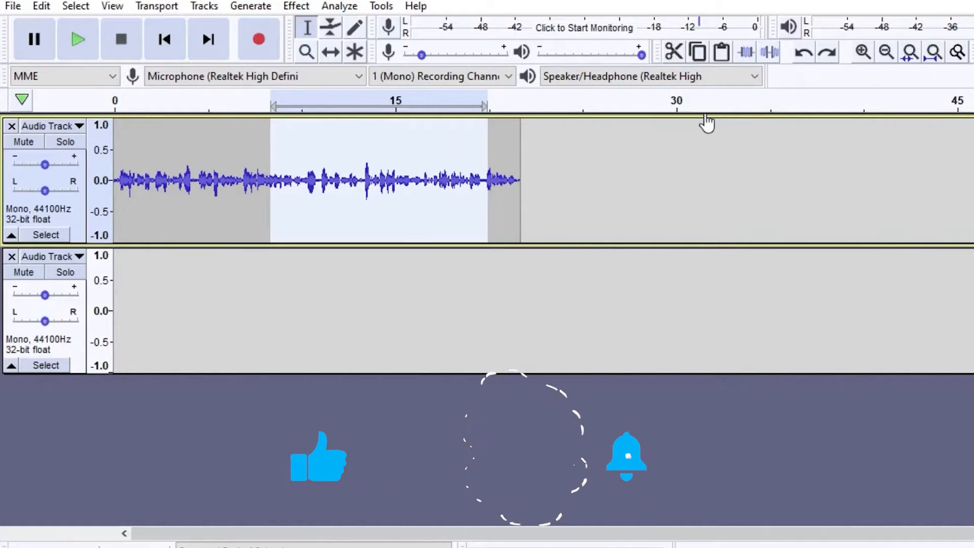
# Step: Silence the selected section of the recording, undo the silencing, and clear the selection
pyautogui.click(771, 53)
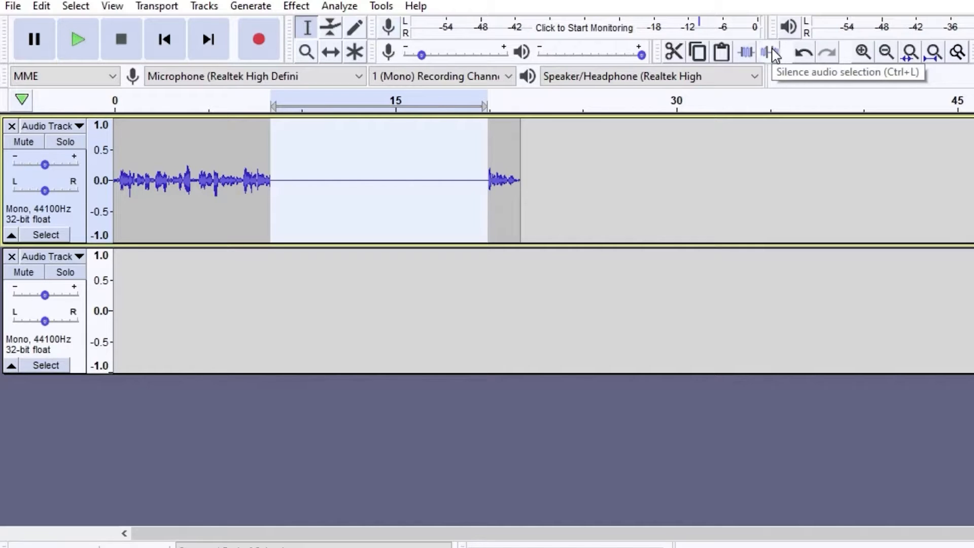
pyautogui.hotkey('ctrl', 'z')
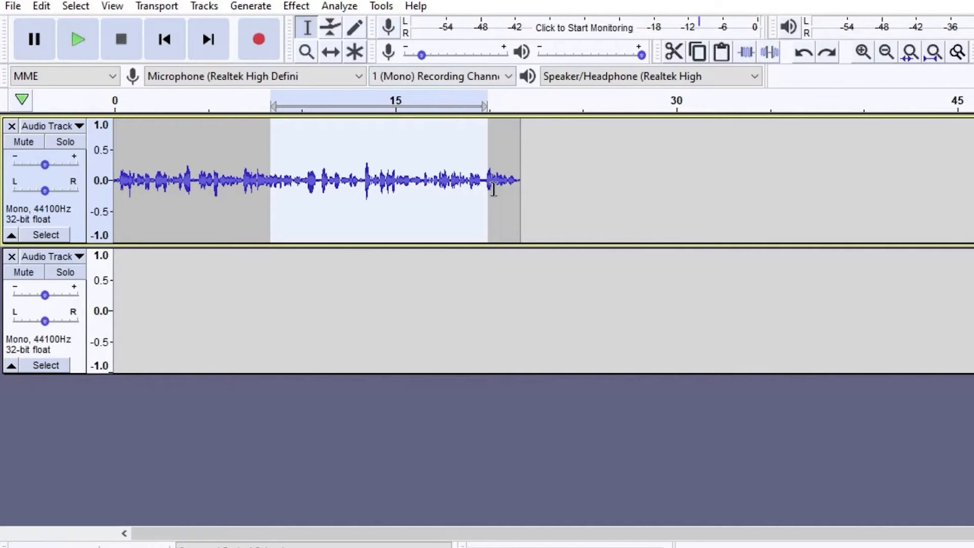
pyautogui.click(579, 166)
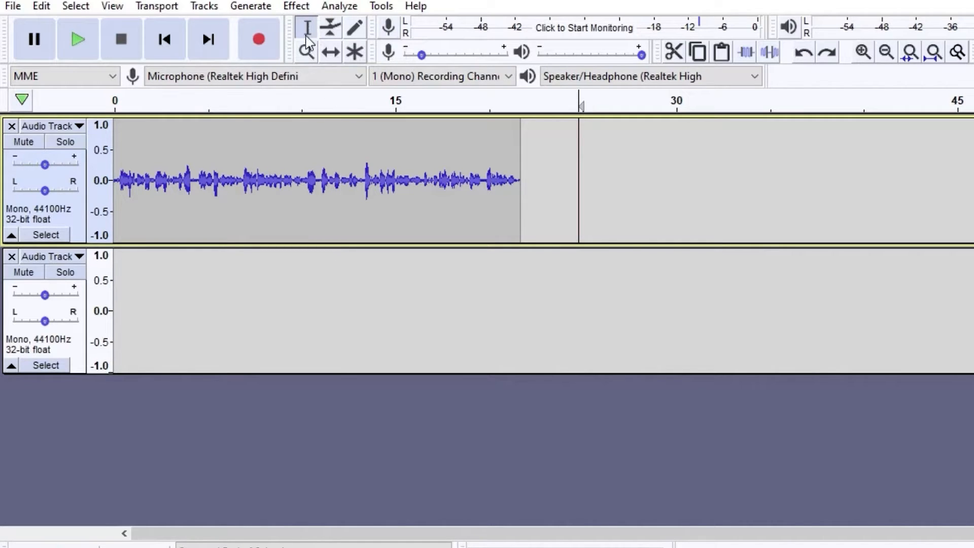
# Step: Try to adjust the recording's volume near 20 seconds with the Envelope tool
pyautogui.click(330, 31)
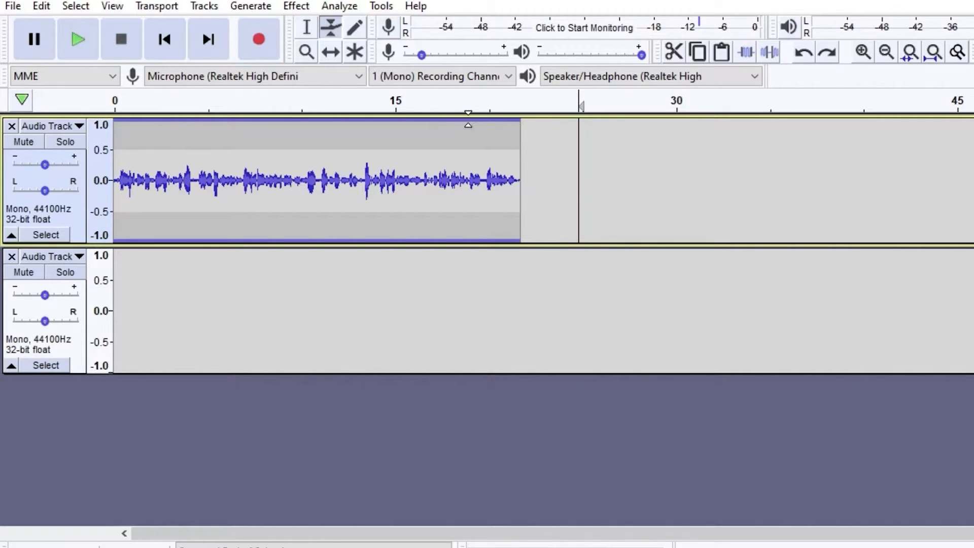
pyautogui.moveTo(476, 119)
pyautogui.mouseDown()
pyautogui.moveTo(481, 162)
pyautogui.moveTo(482, 120)
pyautogui.mouseUp()
pyautogui.moveTo(497, 123); pyautogui.dragTo(504, 104)
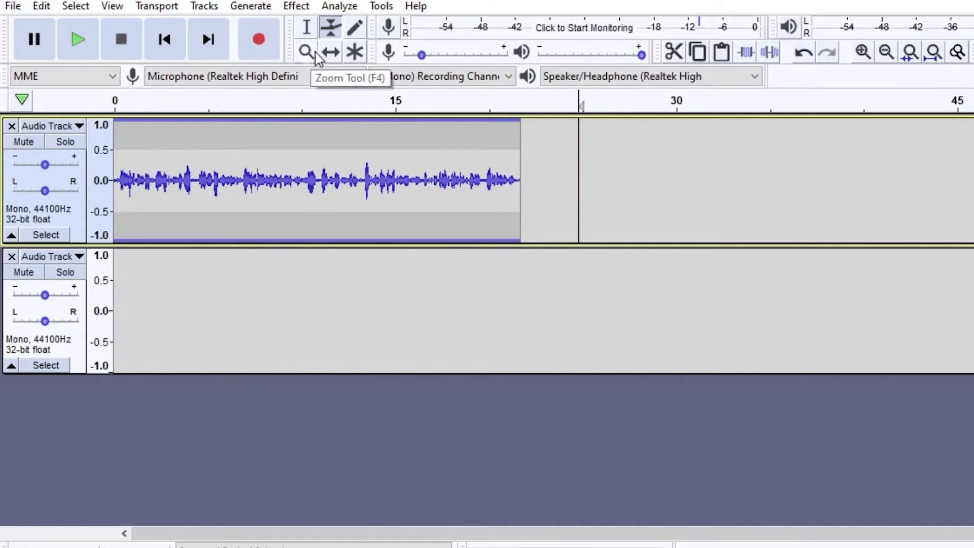
# Step: Select all audio and move the recorded clip to the second track, starting at about 21 seconds, with the Time Shift tool
pyautogui.click(329, 57)
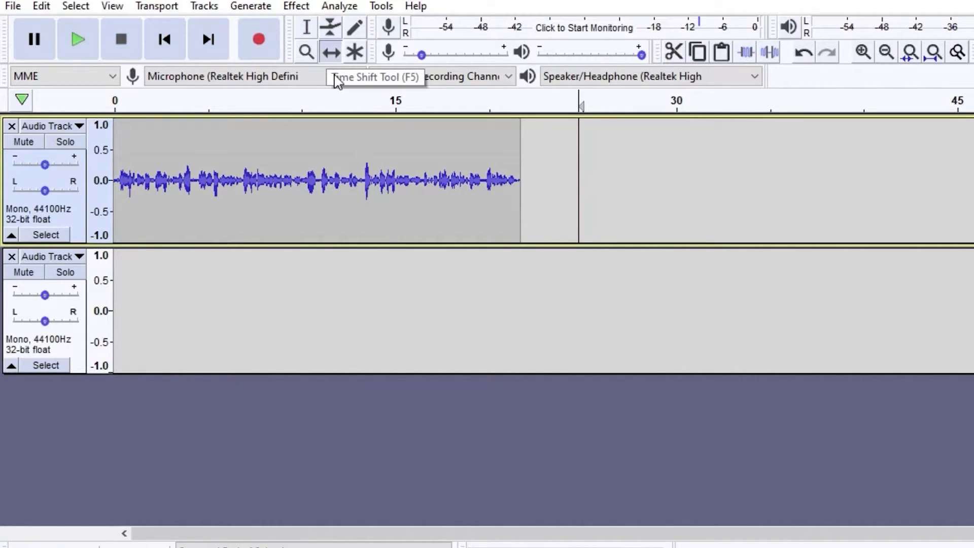
pyautogui.hotkey('ctrl', 'a')
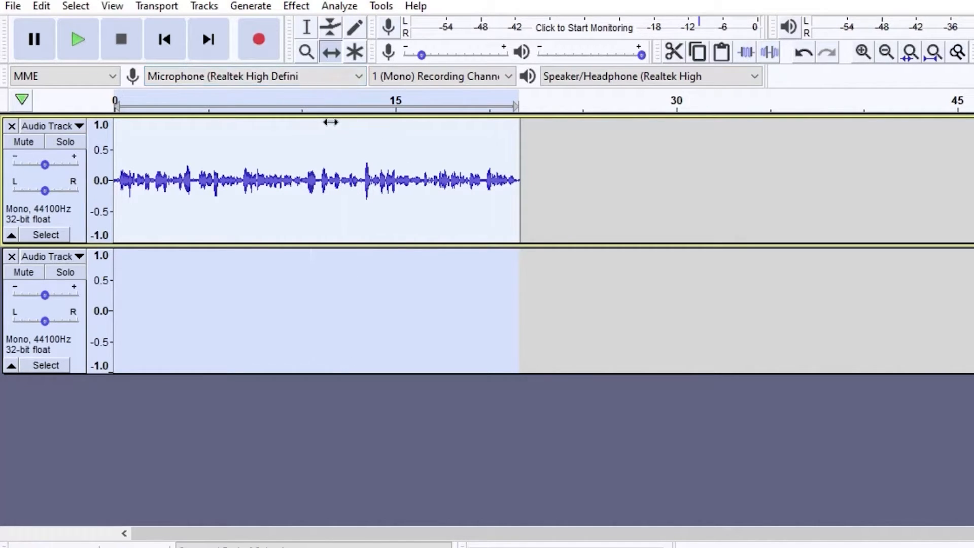
pyautogui.moveTo(426, 139); pyautogui.dragTo(820, 268)
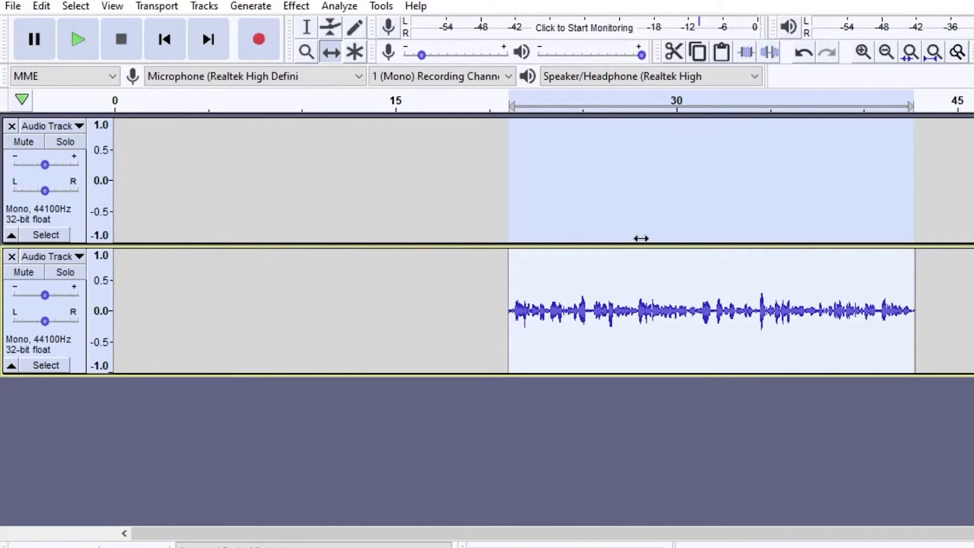
# Step: Move the recorded clip from the second track back to the start of the first track with the Time Shift tool
pyautogui.click(493, 210)
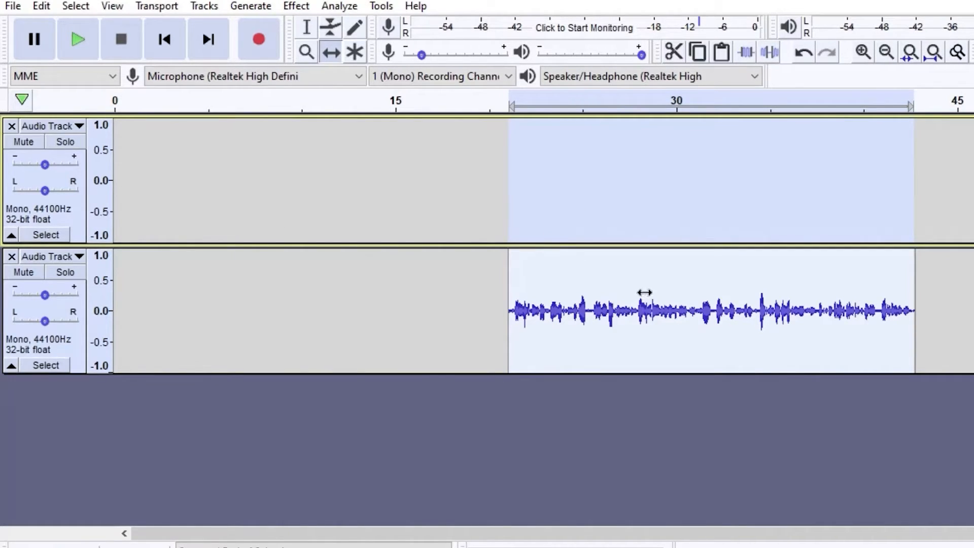
pyautogui.moveTo(645, 302); pyautogui.dragTo(642, 245)
pyautogui.moveTo(659, 325); pyautogui.dragTo(262, 186)
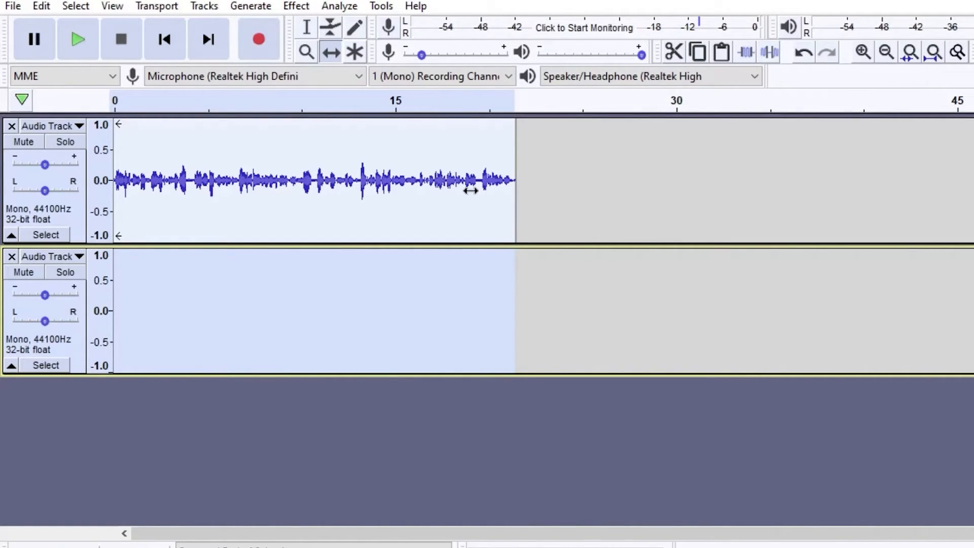
pyautogui.click(559, 166)
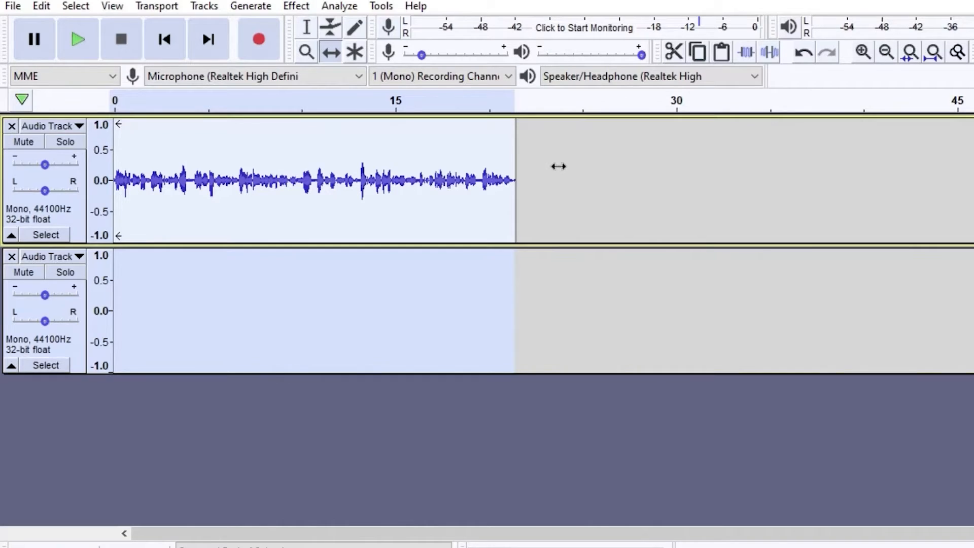
# Step: Amplify the recorded clip by 14.9 dB with clipping allowed
pyautogui.click(294, 6)
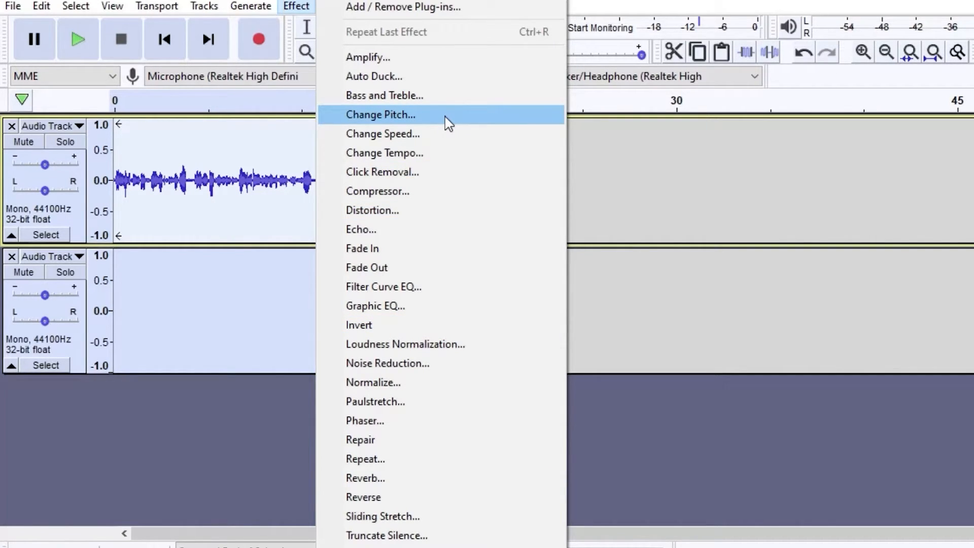
pyautogui.click(428, 65)
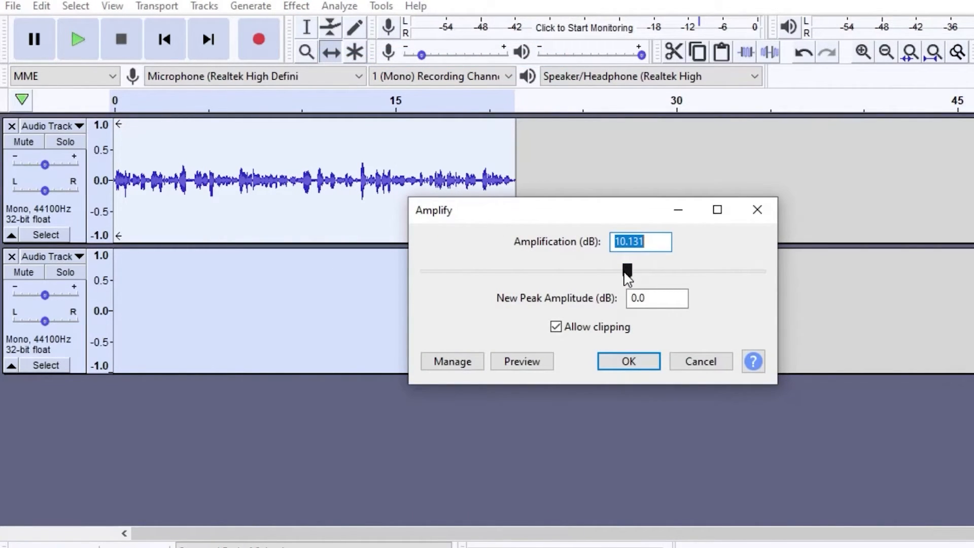
pyautogui.moveTo(627, 273); pyautogui.dragTo(643, 277)
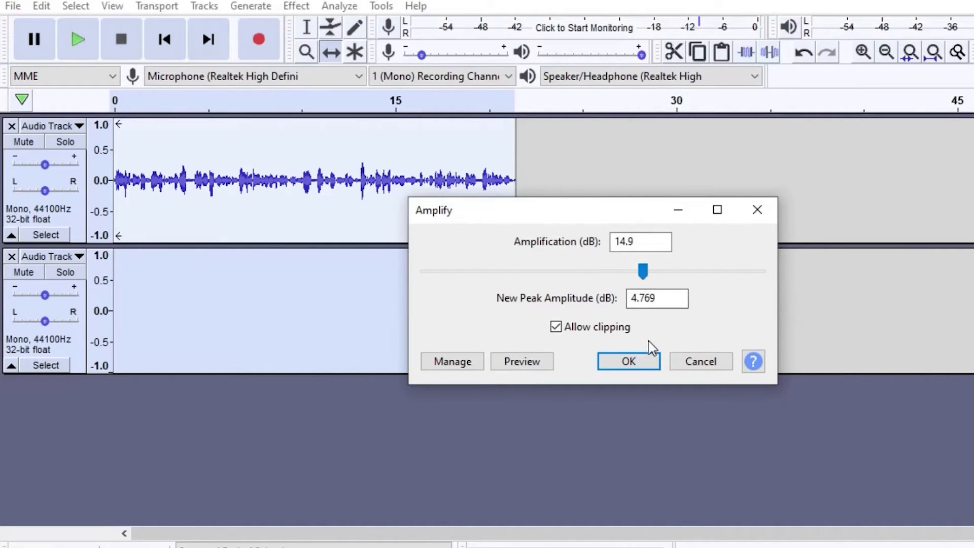
pyautogui.click(649, 361)
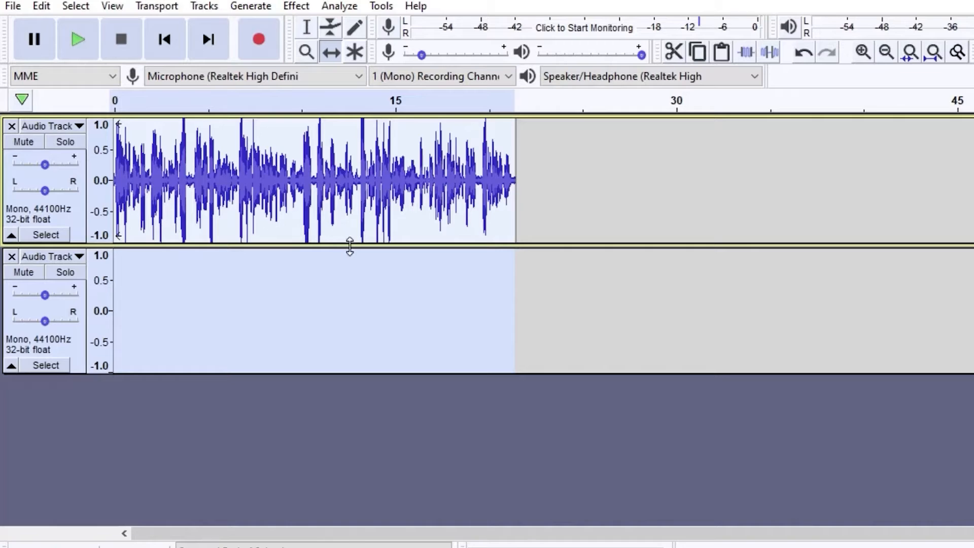
pyautogui.click(296, 6)
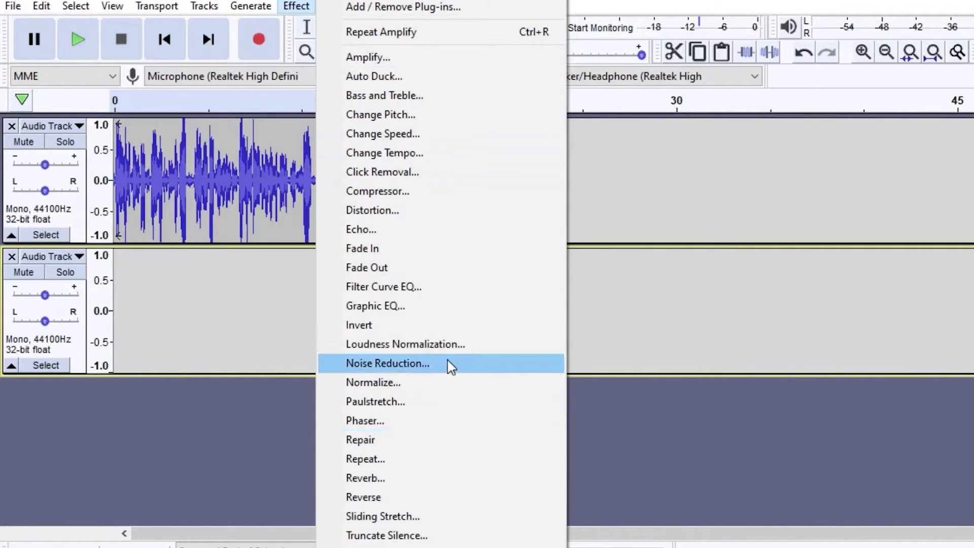
pyautogui.click(450, 383)
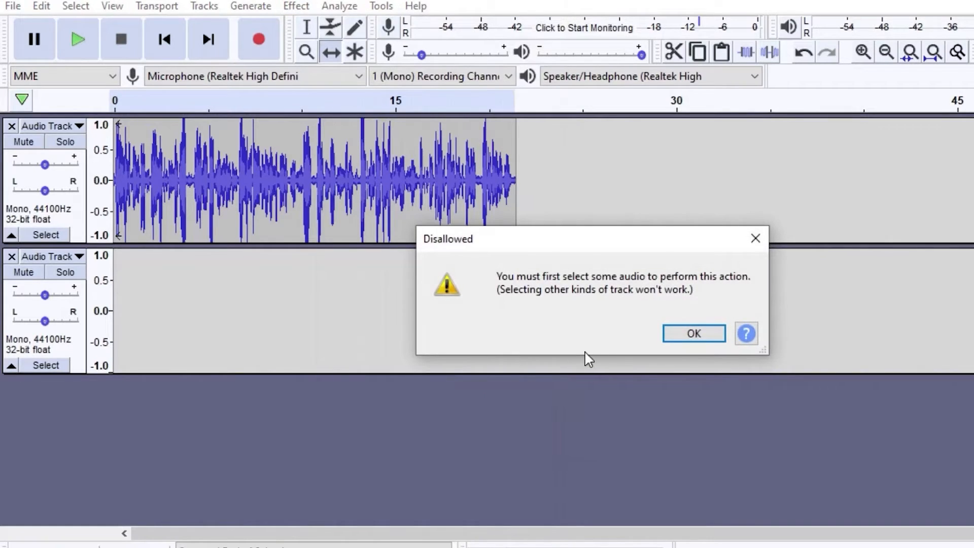
pyautogui.click(691, 333)
pyautogui.moveTo(425, 175); pyautogui.dragTo(424, 175)
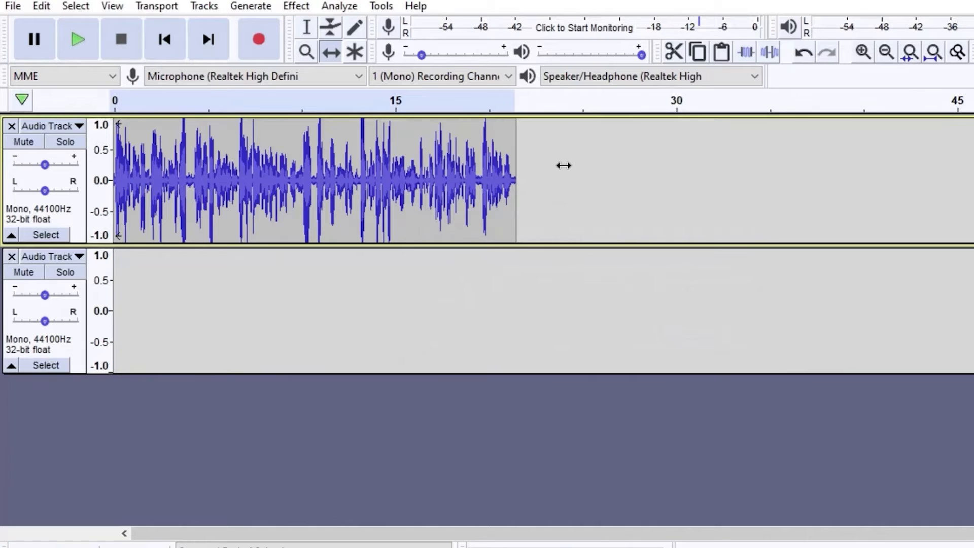
# Step: Select all audio and normalize its peak amplitude to -1.0 dB with DC offset removal
pyautogui.hotkey('ctrl', 'a')
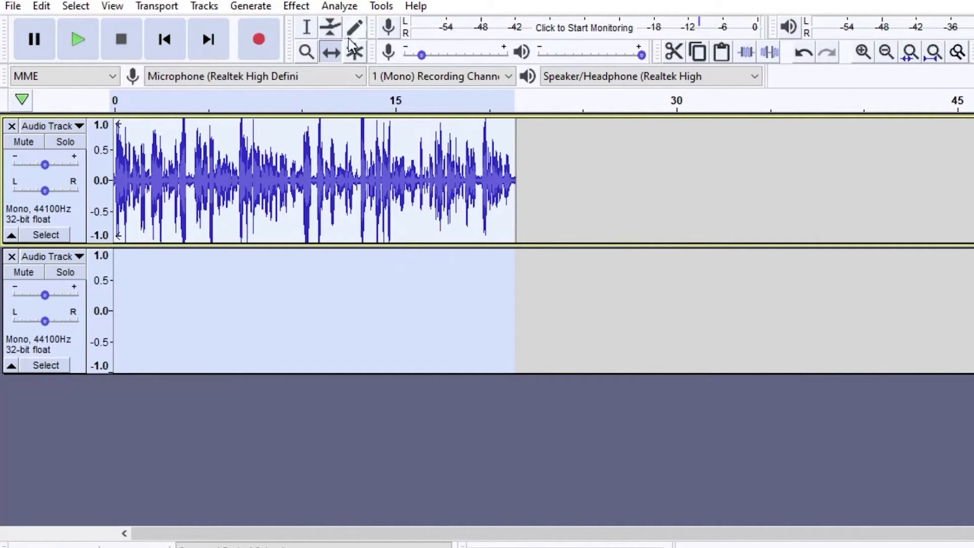
pyautogui.click(300, 7)
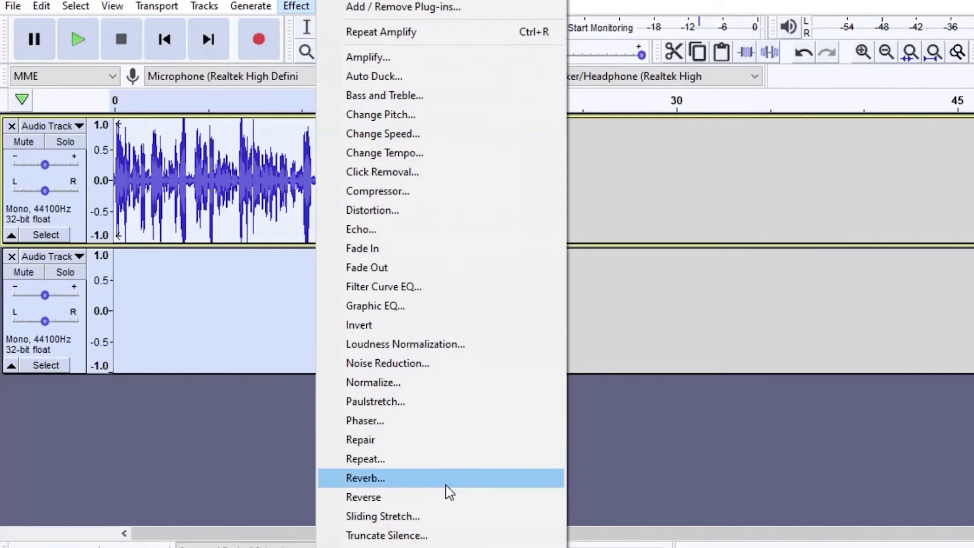
pyautogui.click(447, 383)
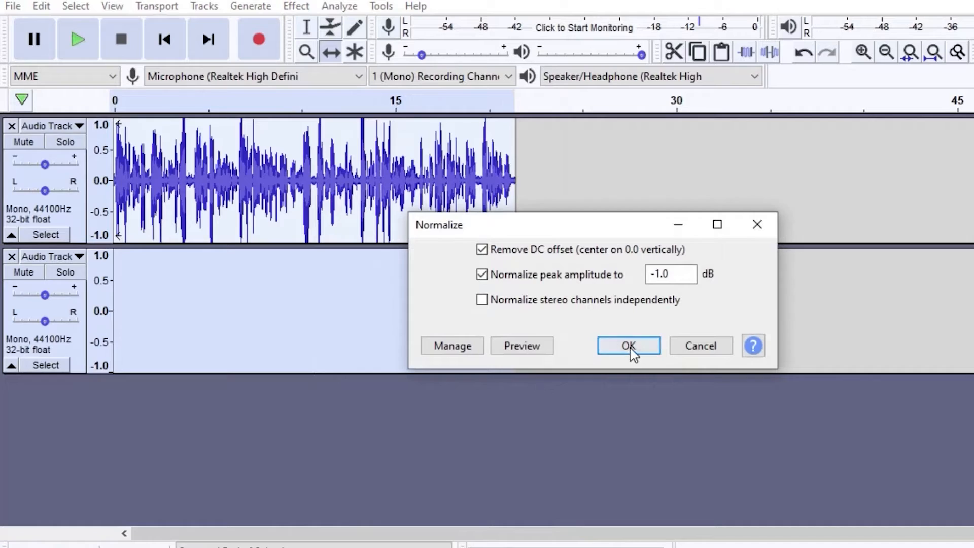
pyautogui.click(629, 346)
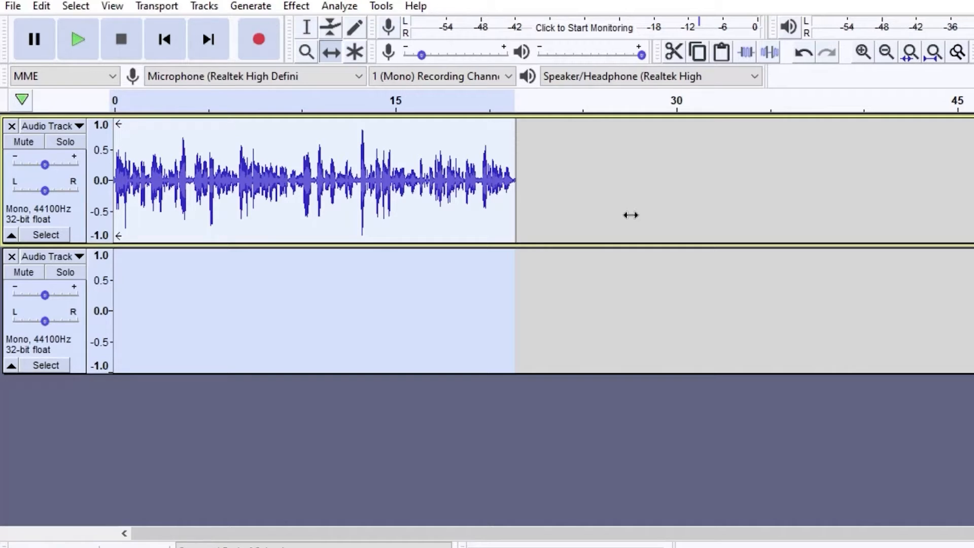
pyautogui.click(300, 7)
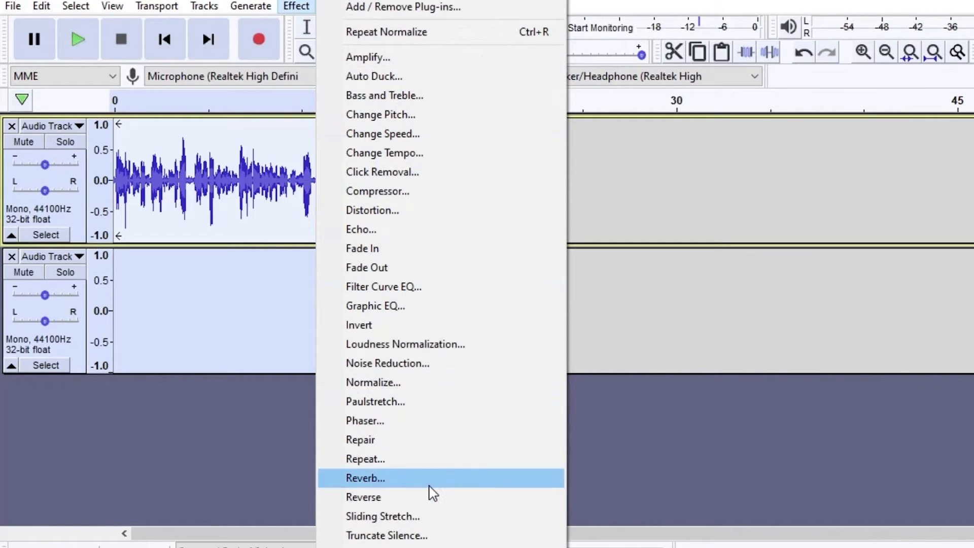
pyautogui.click(580, 416)
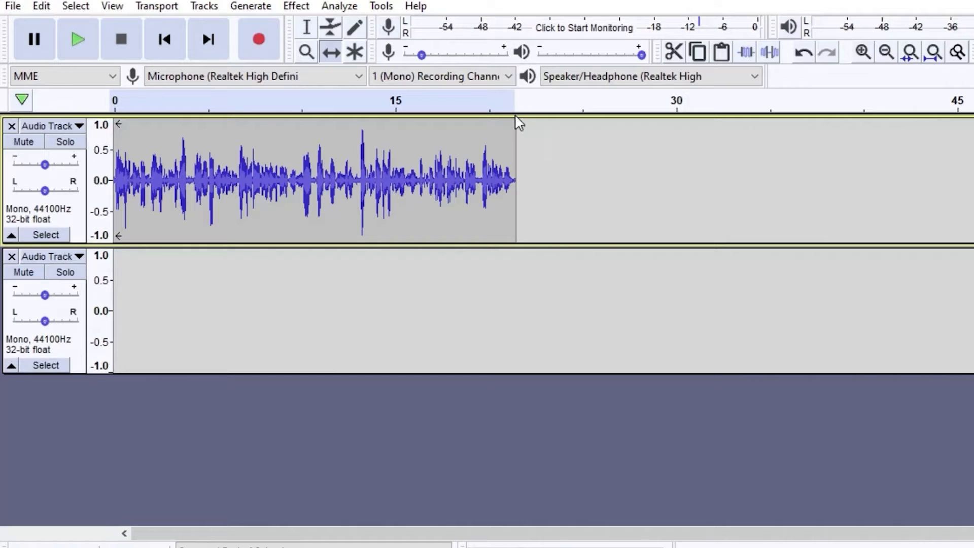
# Step: Record about six seconds of background noise at the end of the first track and capture that section as the Noise Reduction profile
pyautogui.hotkey('ctrl', 'z')
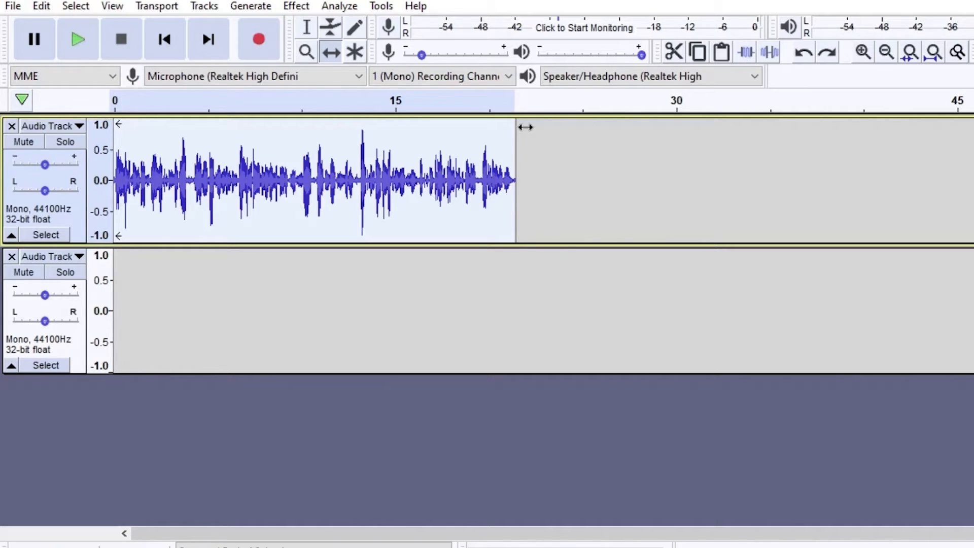
pyautogui.click(259, 40)
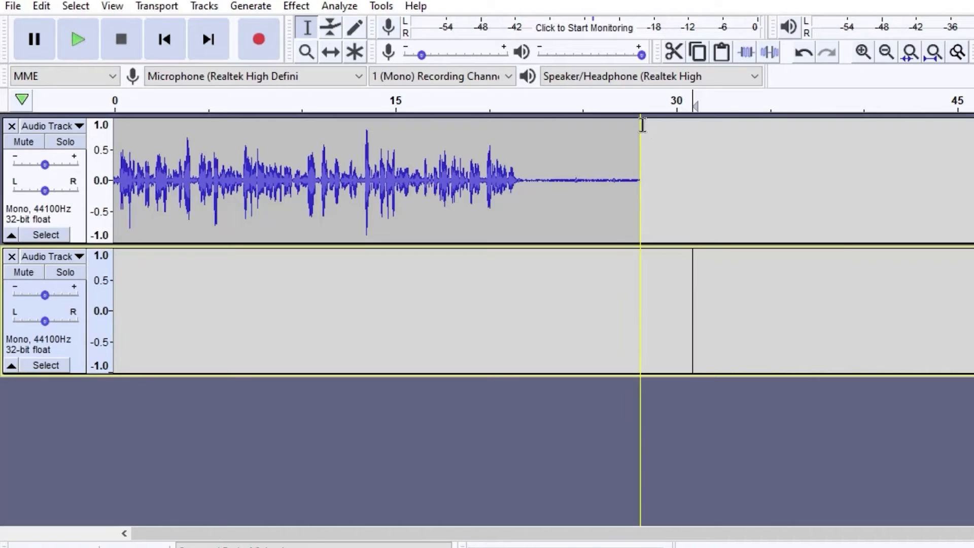
pyautogui.moveTo(642, 124); pyautogui.dragTo(524, 137)
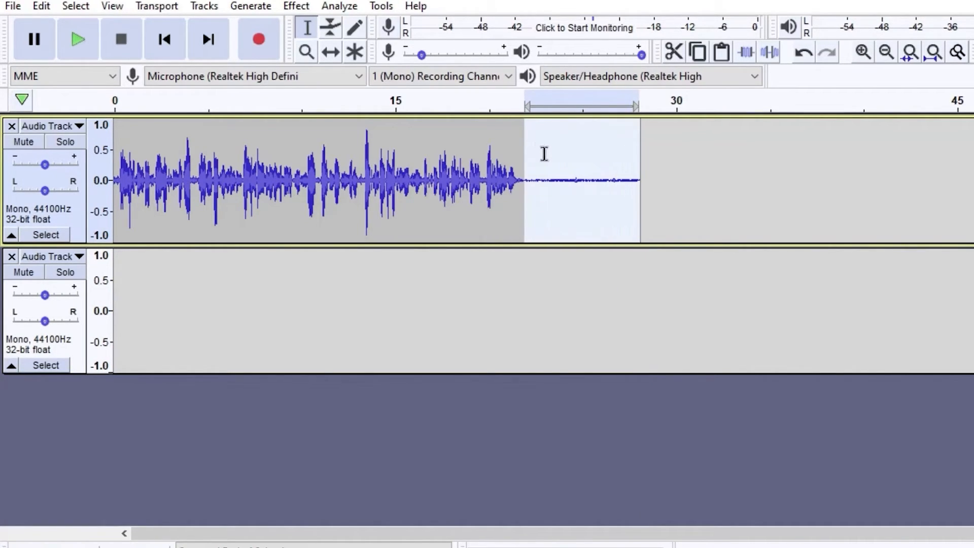
pyautogui.click(297, 6)
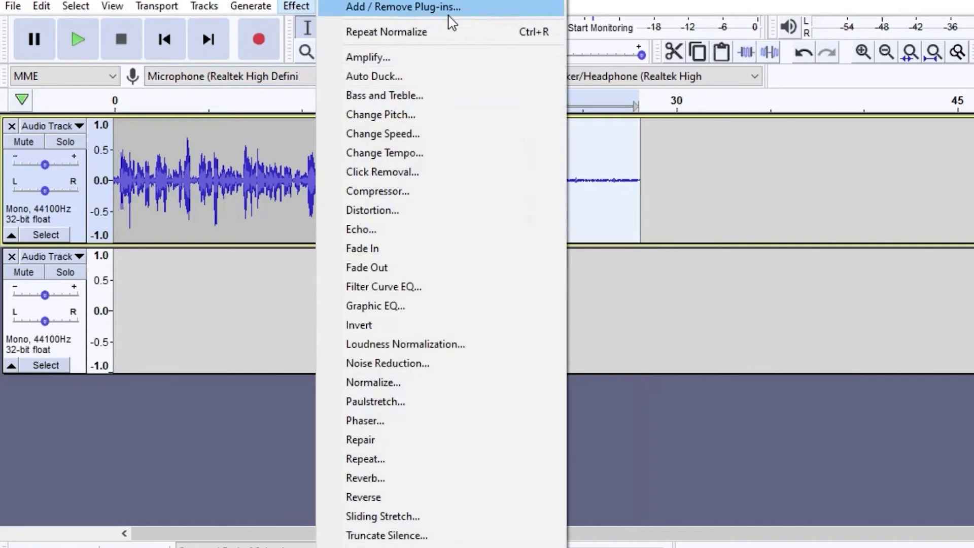
pyautogui.click(421, 364)
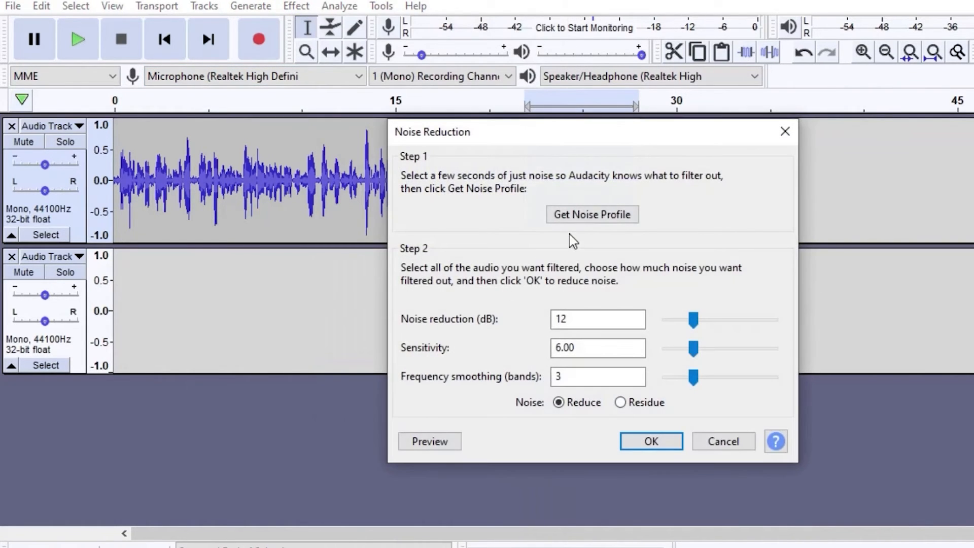
pyautogui.click(579, 218)
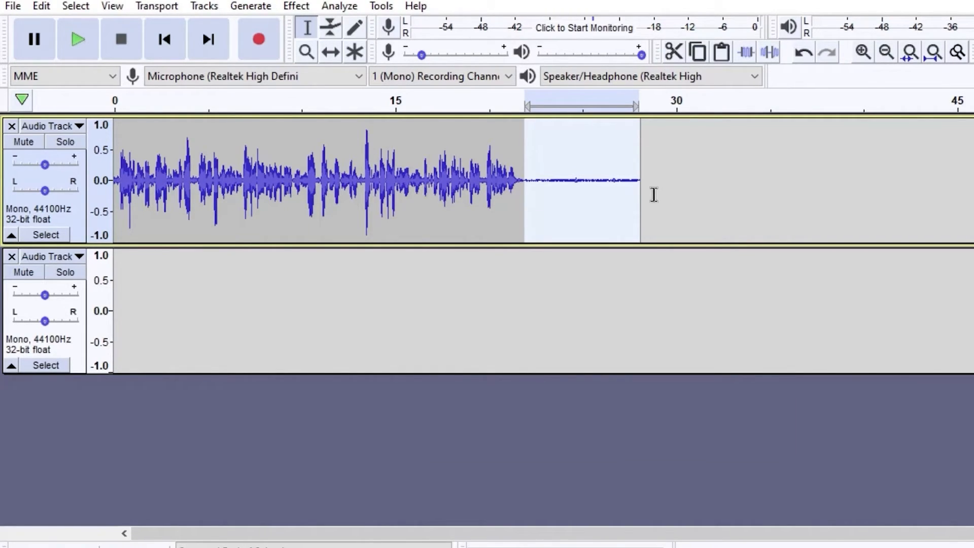
# Step: Apply Noise Reduction to the whole first track with 12 dB reduction, sensitivity 6.00 and 3 frequency smoothing bands
pyautogui.moveTo(653, 194); pyautogui.dragTo(113, 211)
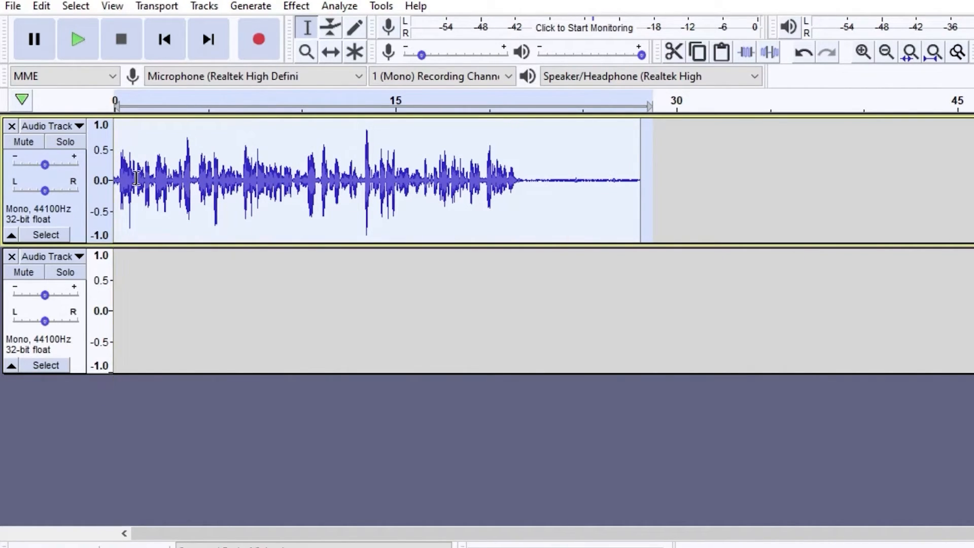
pyautogui.click(296, 6)
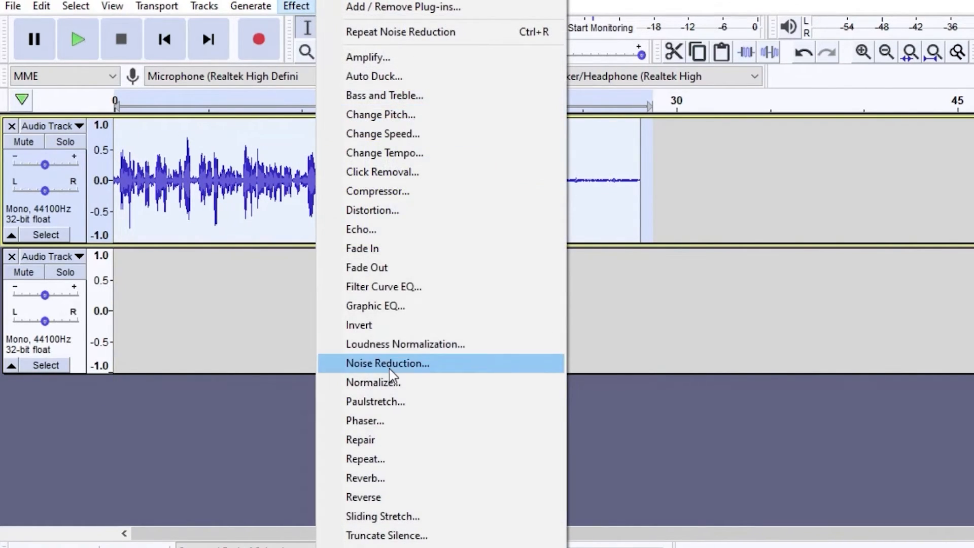
pyautogui.click(400, 363)
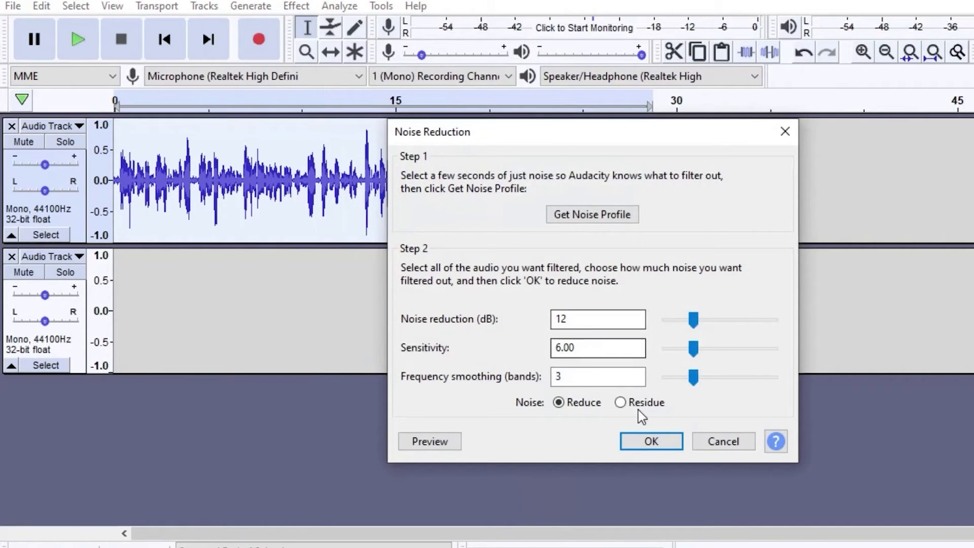
pyautogui.click(651, 440)
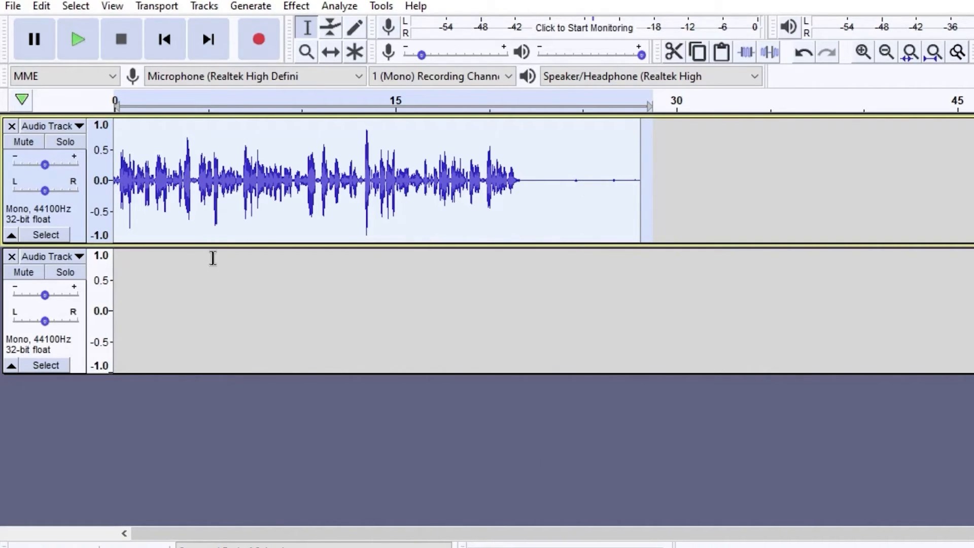
pyautogui.click(296, 6)
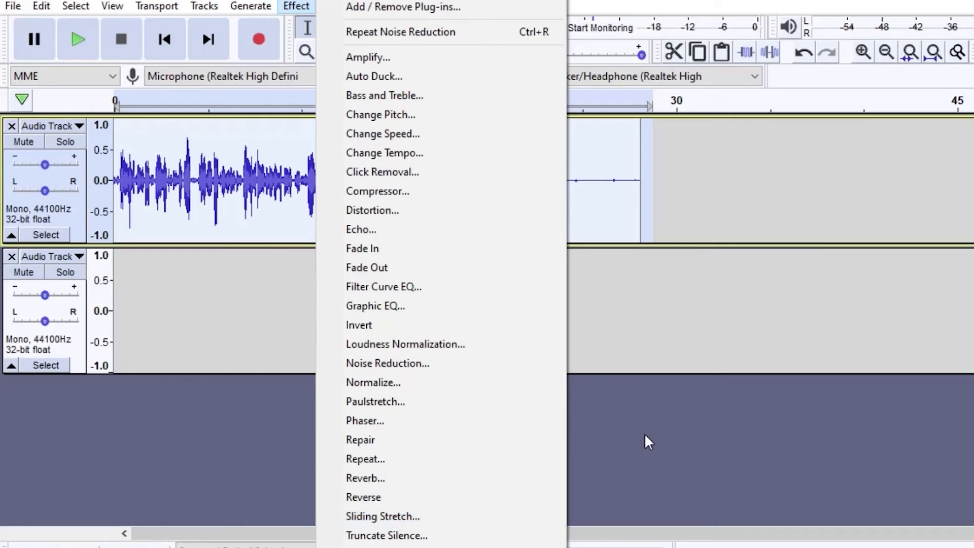
pyautogui.click(235, 421)
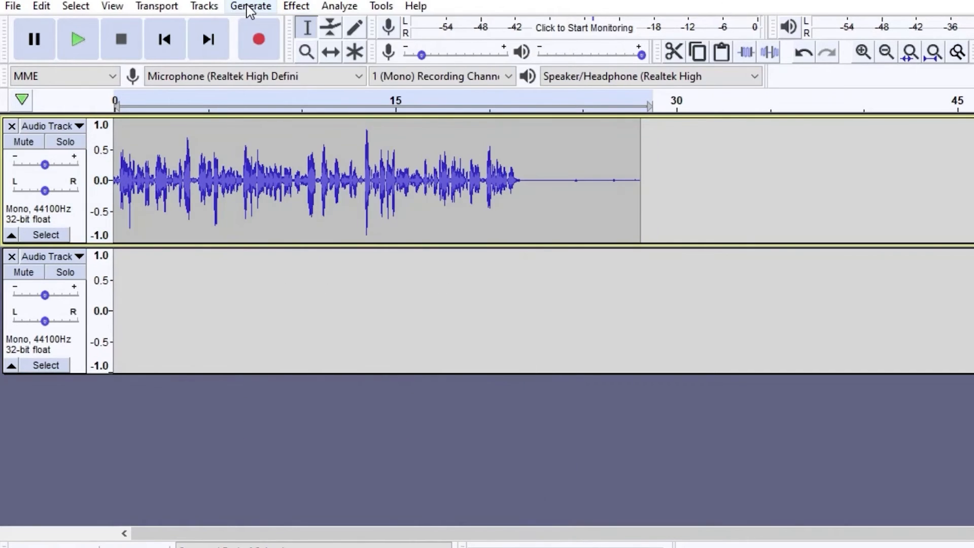
pyautogui.click(251, 6)
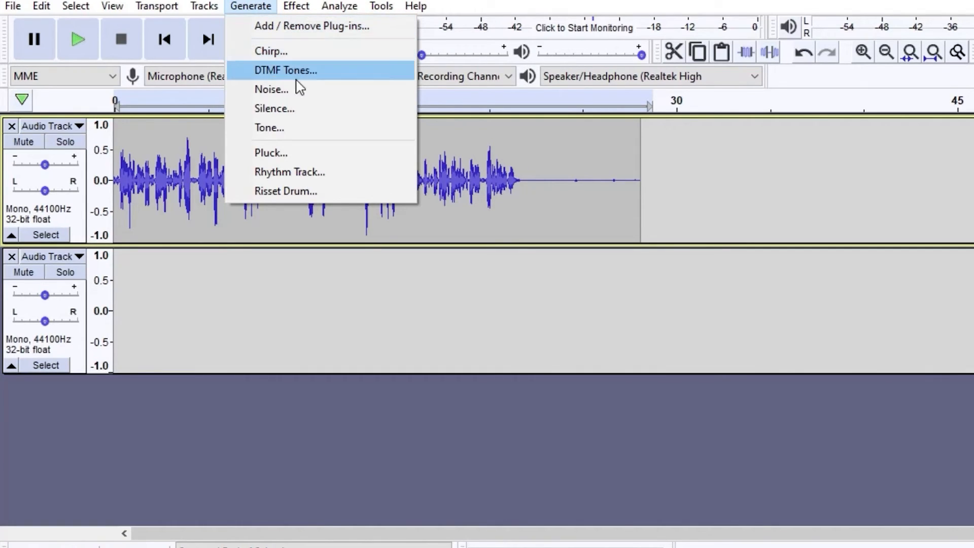
pyautogui.moveTo(334, 4)
pyautogui.moveTo(381, 6)
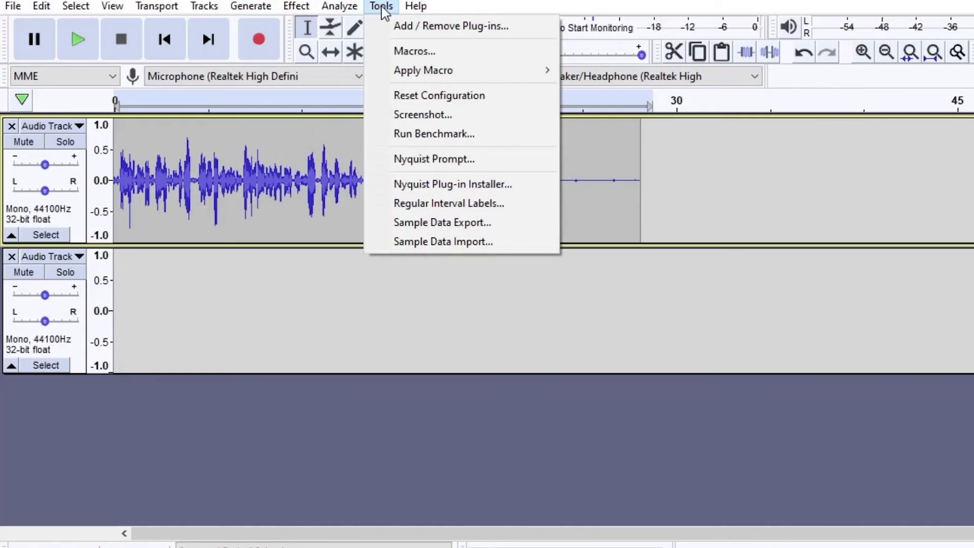
pyautogui.moveTo(171, 9)
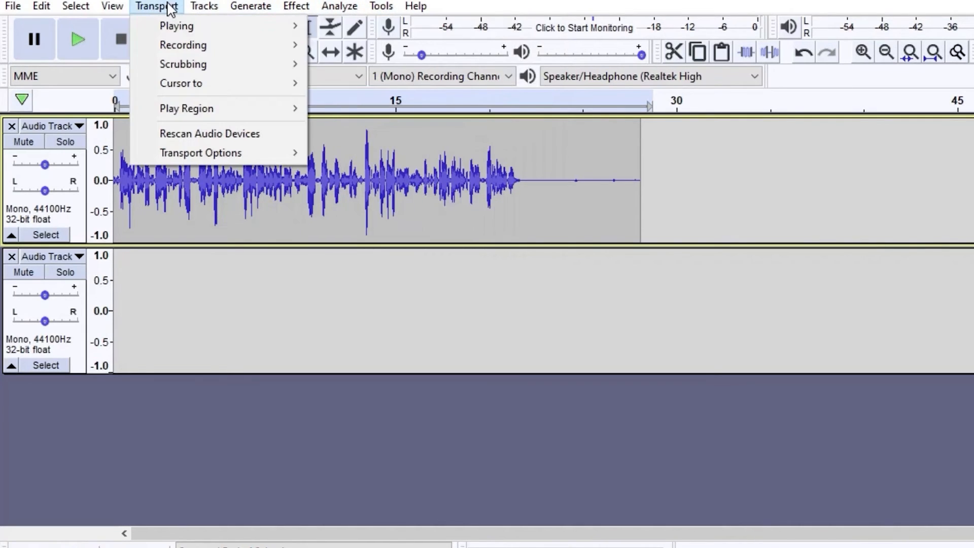
pyautogui.moveTo(113, 7)
pyautogui.moveTo(132, 28)
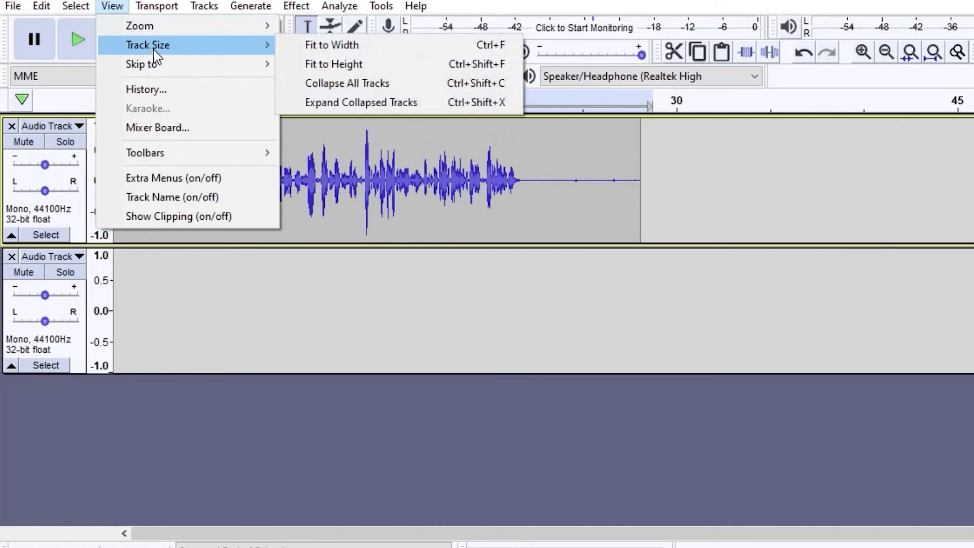
pyautogui.moveTo(176, 69)
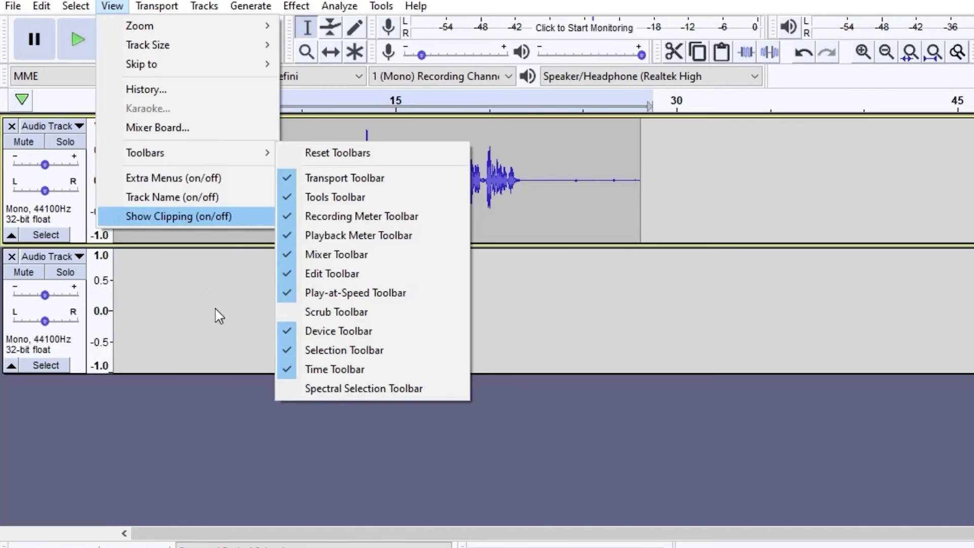
pyautogui.click(216, 310)
pyautogui.click(647, 162)
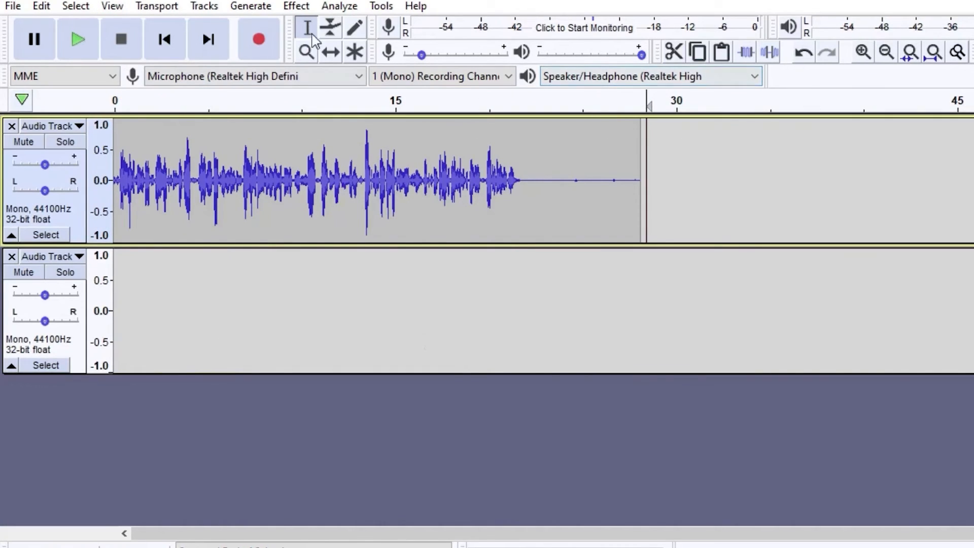